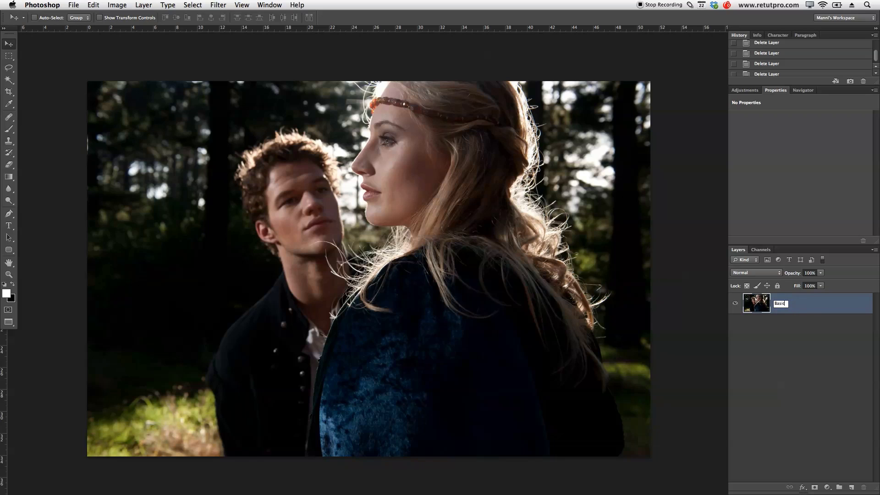
- Name the photo layer Basic and duplicate it as a layer named Blur
key(Return)
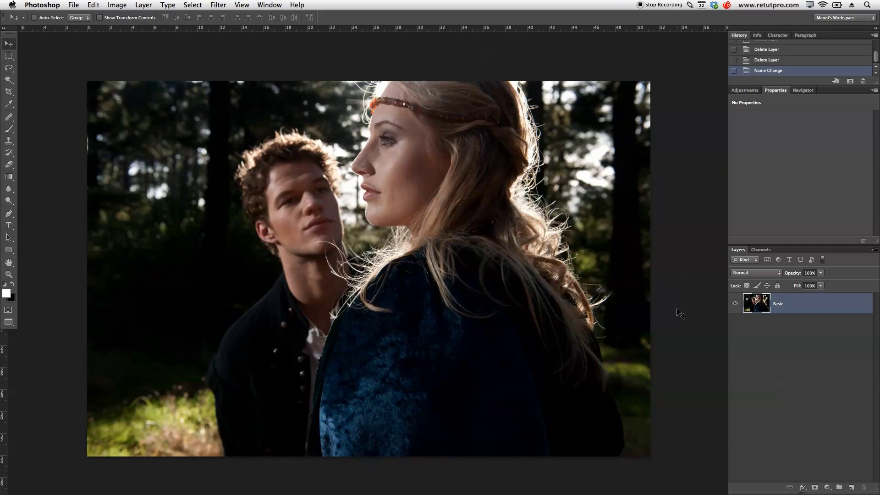
key(ctrl+j)
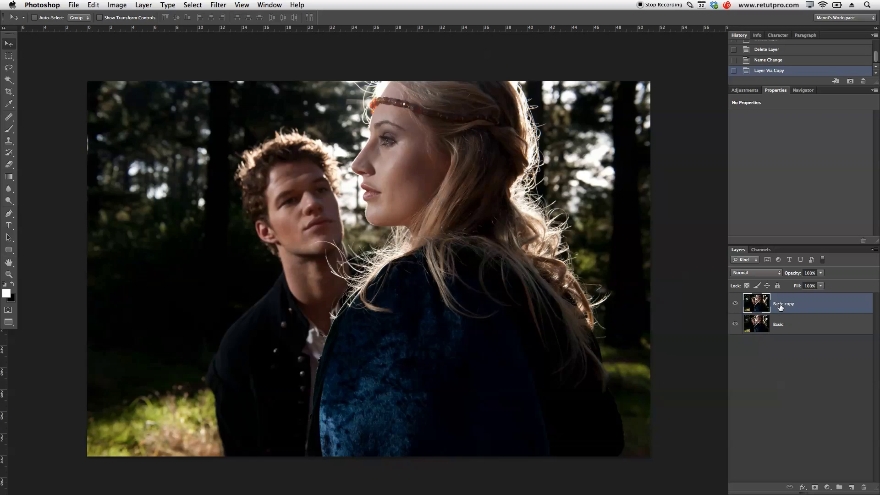
text(Blur)
key(Return)
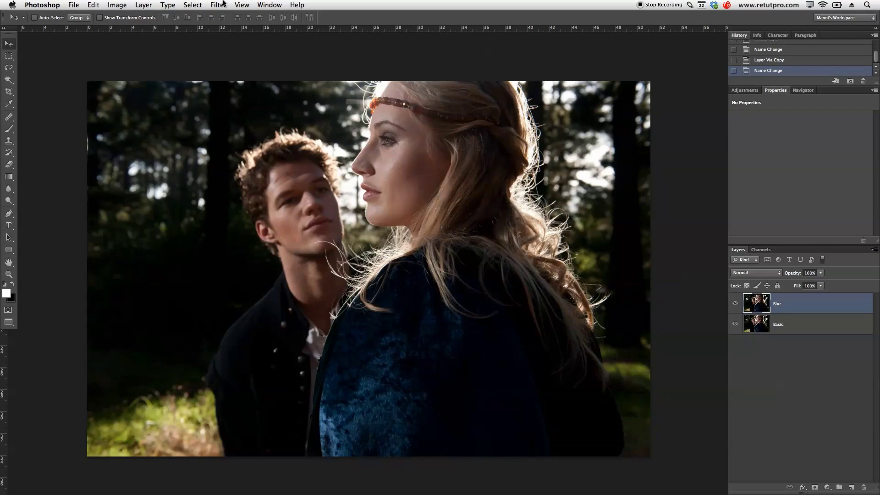
- Apply a Gaussian Blur with a 24.7-pixel radius to the Blur layer and hide it behind a black layer mask
click(219, 5)
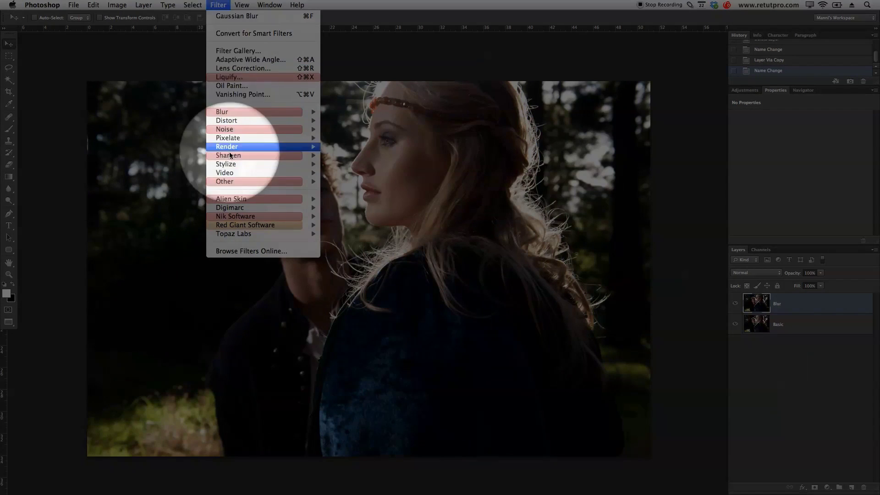
mouse_move(235, 113)
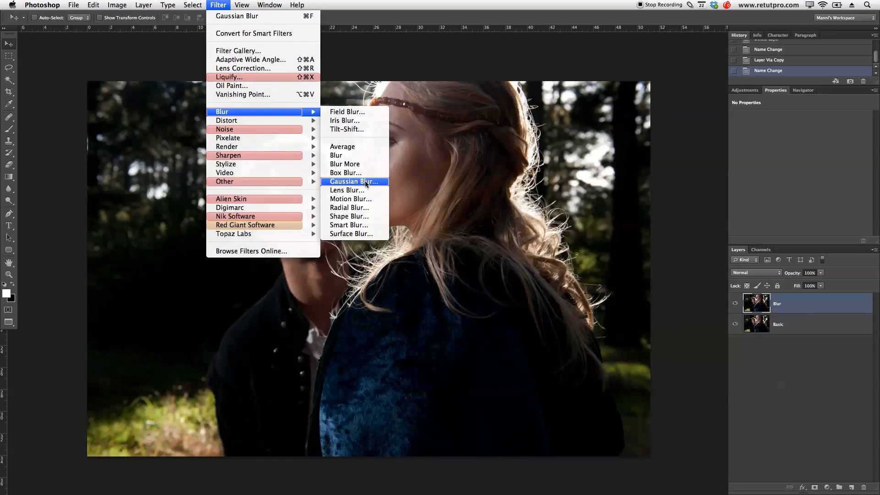
click(369, 182)
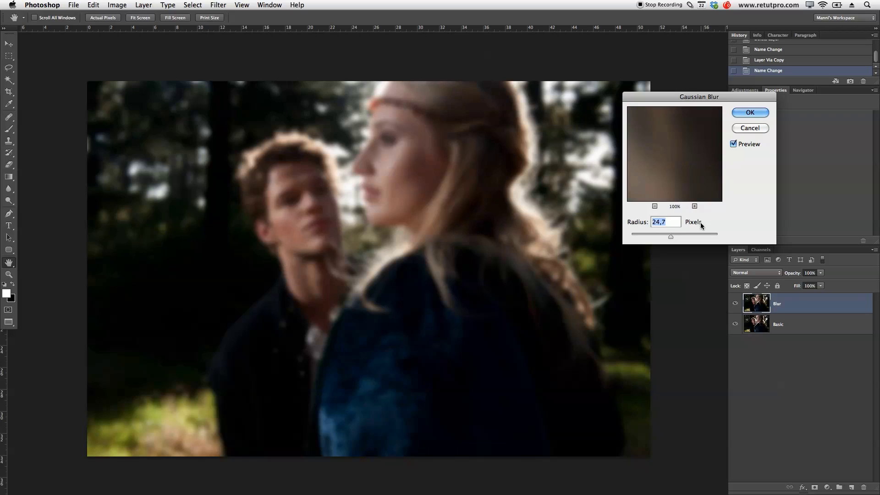
click(750, 112)
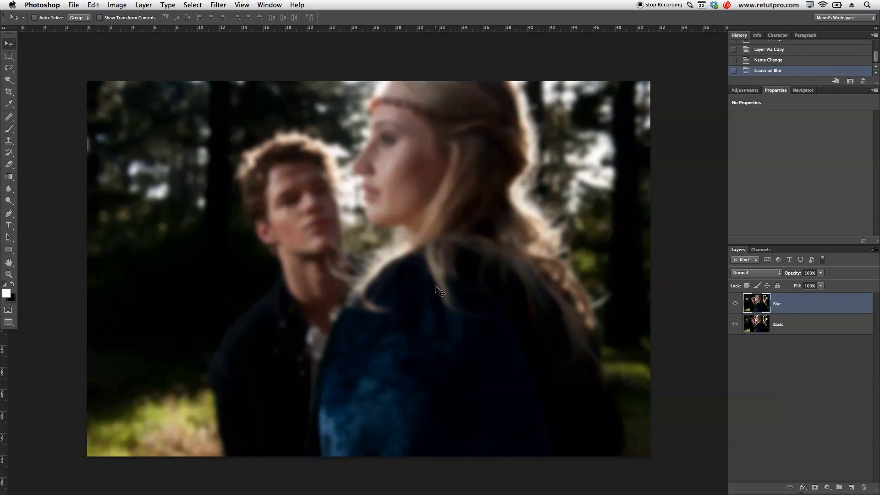
alt+click(814, 487)
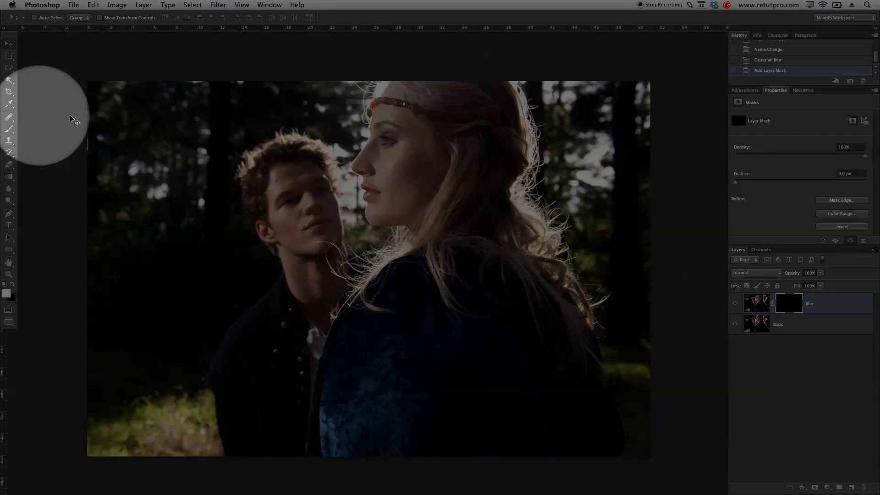
- Activate the Brush tool and enlarge the brush to 1400 px
key(b)
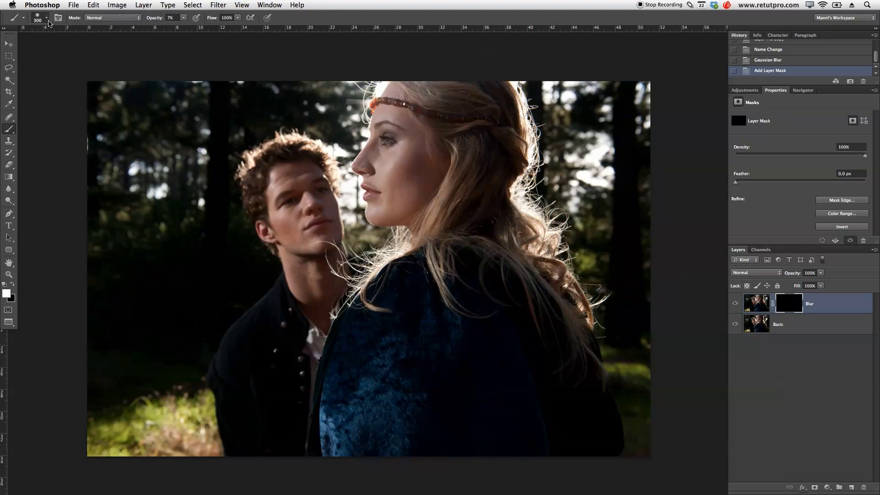
click(47, 19)
drag(81, 46, 87, 48)
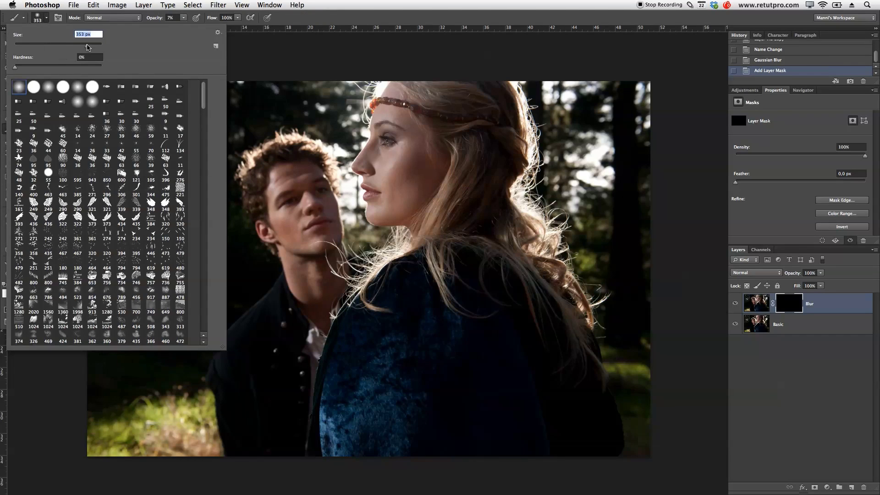
key(Return)
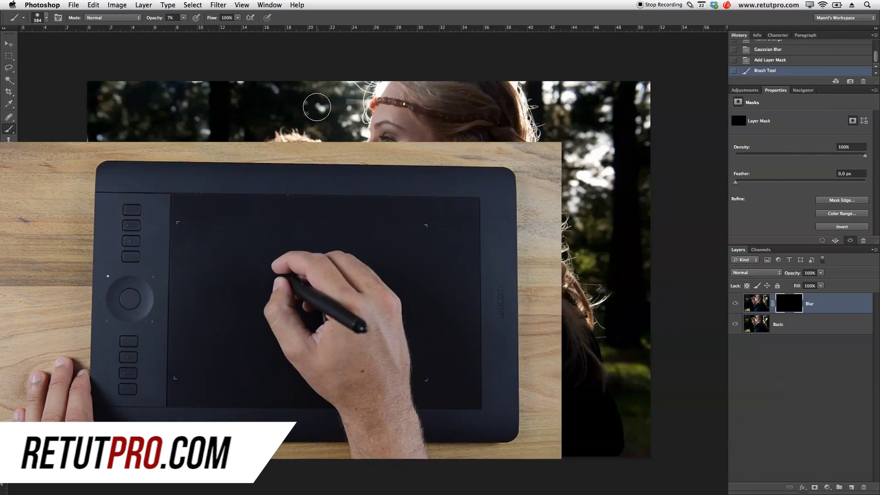
key(bracketright)
key(bracketright)
key(bracketright)
key(bracketright)
key(bracketright)
key(bracketright)
key(bracketright)
key(bracketright)
key(bracketright)
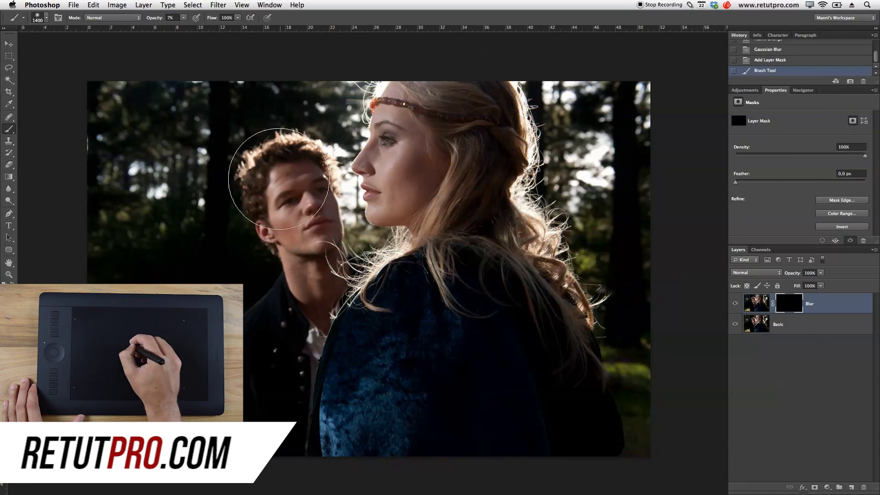
- Using an 1170 px brush at 100% opacity, paint white on the Blur mask over the man and the background on both sides
mouse_move(245, 216)
mouse_down()
mouse_move(264, 217)
mouse_move(241, 219)
mouse_move(248, 227)
mouse_up()
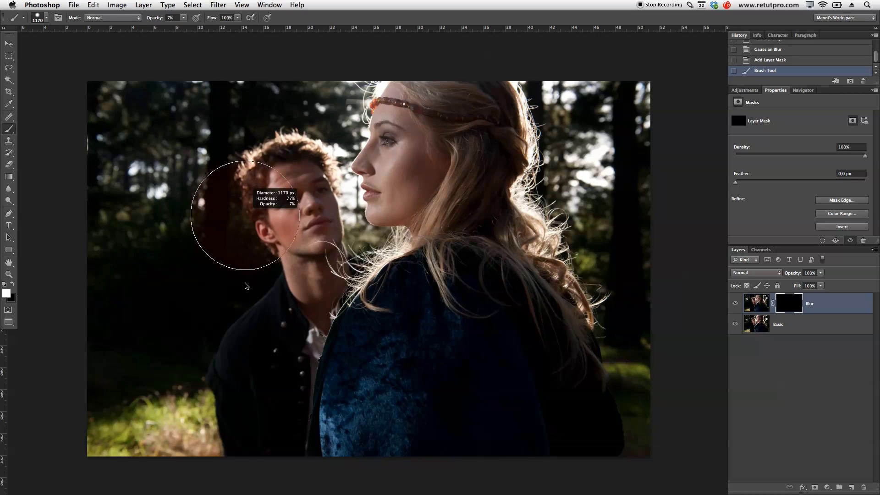
drag(247, 227, 245, 279)
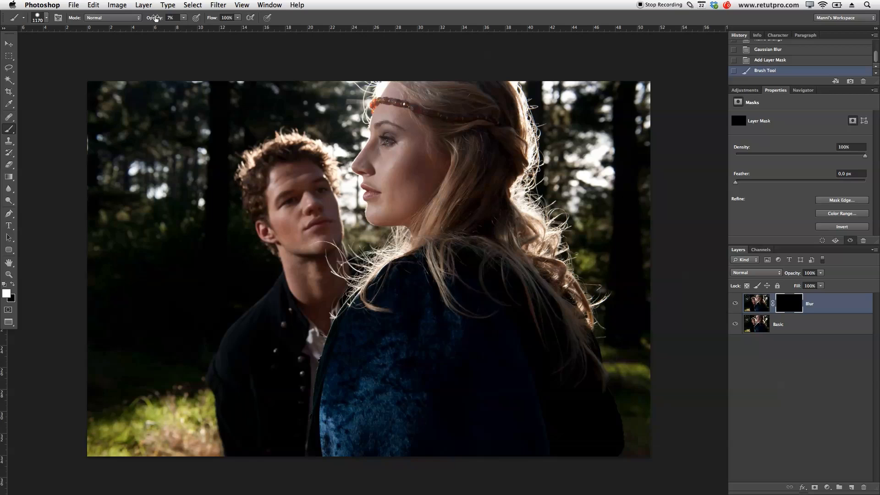
key(Return)
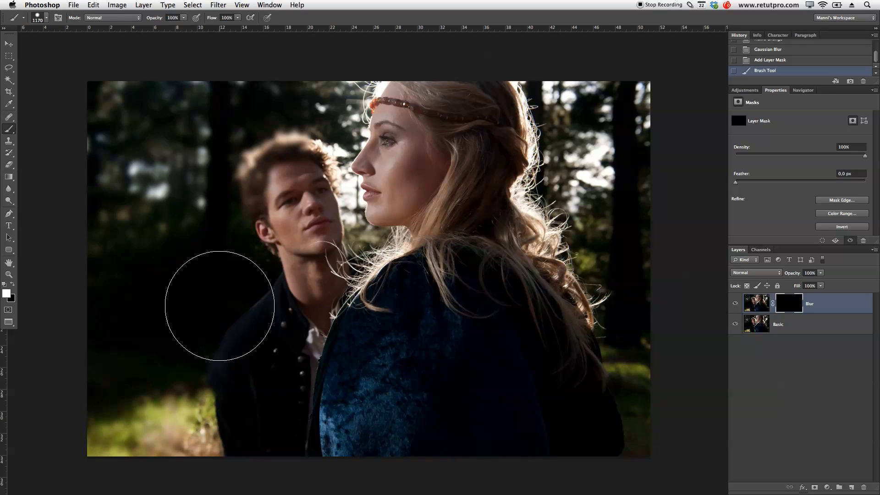
mouse_move(246, 379)
mouse_down()
mouse_move(261, 203)
mouse_move(272, 207)
mouse_move(298, 91)
mouse_move(242, 88)
mouse_move(322, 66)
mouse_move(302, 85)
mouse_move(277, 145)
mouse_move(287, 231)
mouse_move(241, 490)
mouse_up()
mouse_move(638, 154)
mouse_down()
mouse_move(640, 112)
mouse_move(589, 98)
mouse_move(580, 80)
mouse_move(632, 183)
mouse_move(669, 477)
mouse_move(661, 458)
mouse_up()
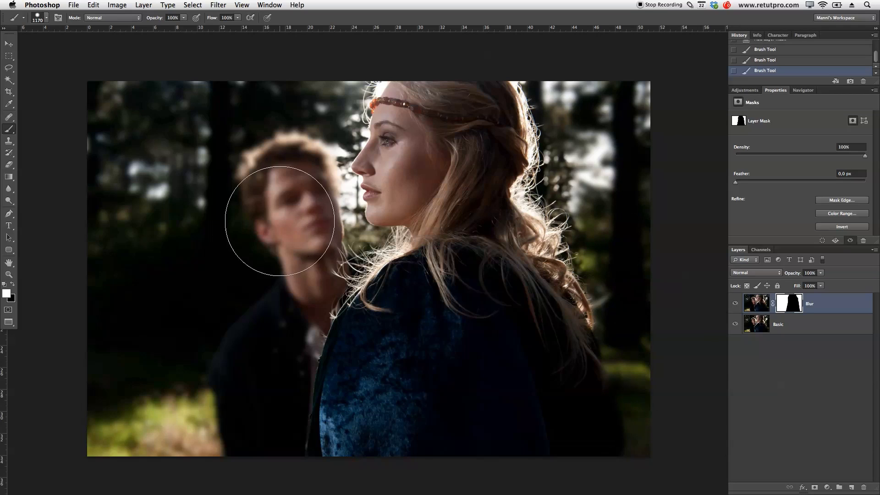
- Adjust the brush hardness, reduce its size to 700 px and paint the Blur mask closer to the woman's outline
mouse_move(221, 211)
ctrl+alt+mouse_down()
mouse_move(232, 220)
mouse_move(226, 128)
mouse_move(209, 128)
ctrl+alt+mouse_up()
key(bracketleft)
key(bracketleft)
key(bracketleft)
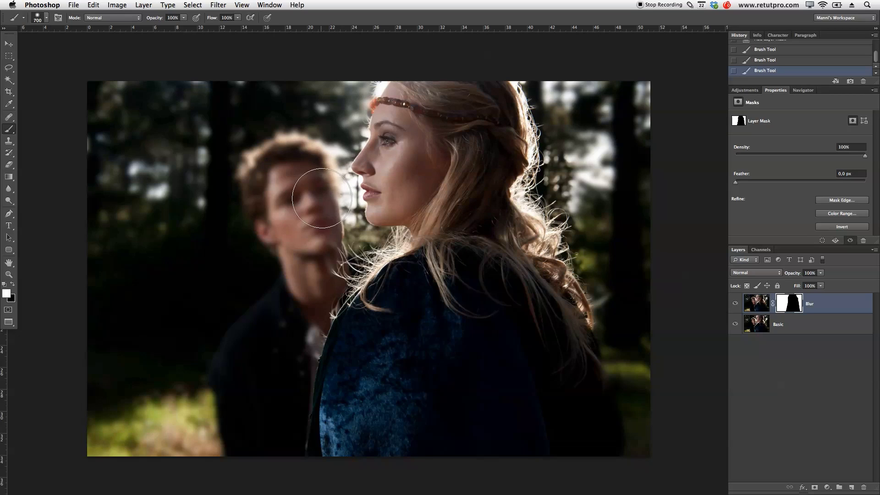
drag(276, 416, 263, 402)
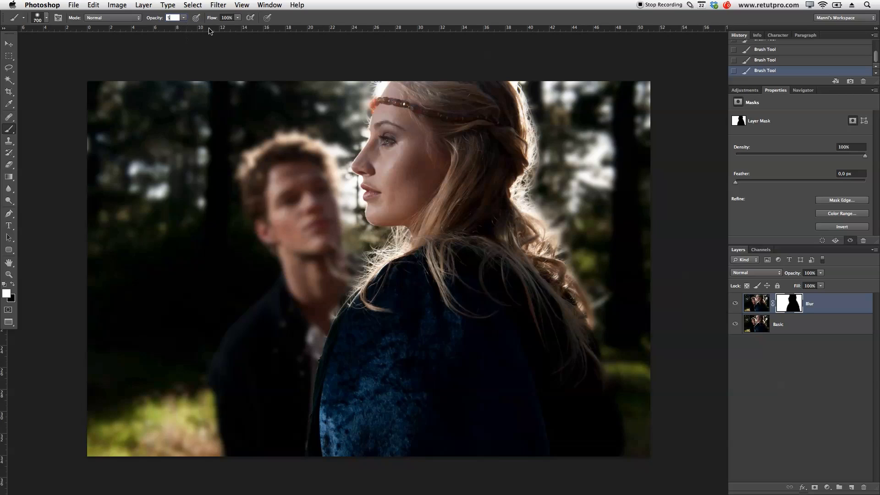
- Set the brush to 50% opacity and 125 px and refine the Blur mask along the woman's face profile
text(0)
key(Return)
key(z)
click(367, 175)
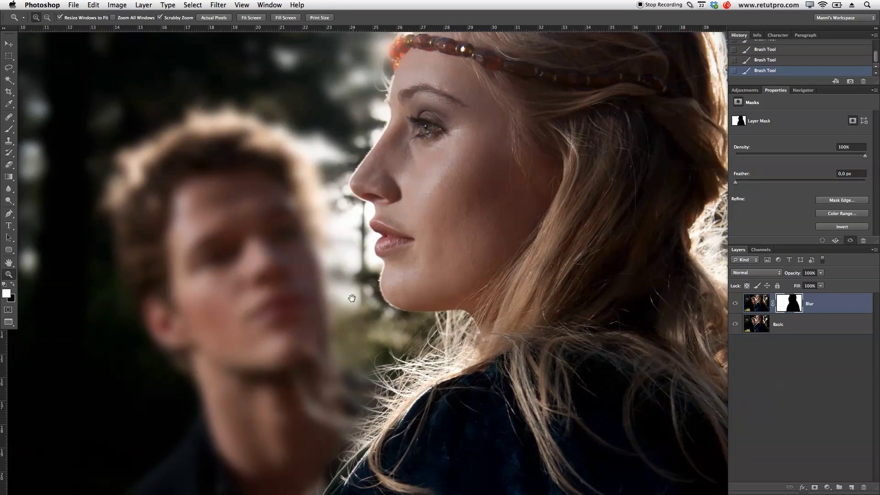
drag(400, 156, 399, 254)
key(b)
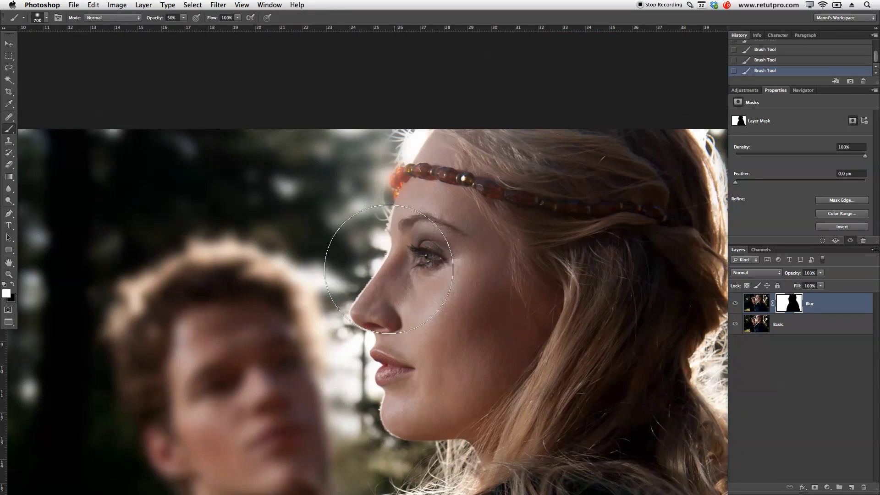
key(bracketleft)
key(bracketleft)
key(bracketleft)
key(bracketleft)
key(bracketleft)
key(bracketleft)
key(bracketleft)
key(bracketleft)
key(bracketleft)
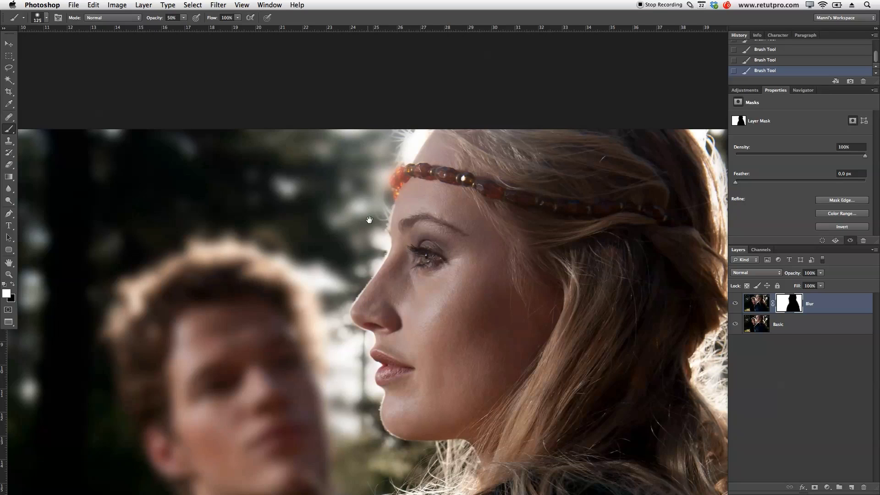
drag(370, 220, 329, 119)
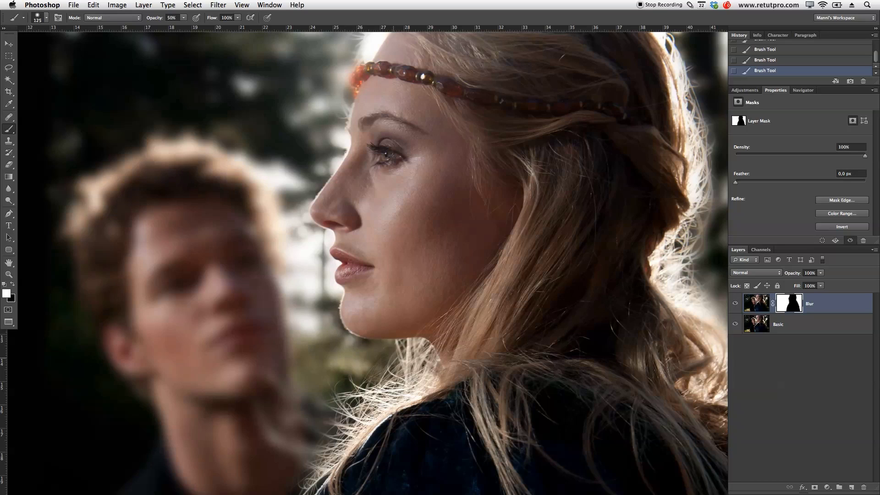
- Enlarge the brush to 400 px and soften the Blur mask's edges around the woman's hair and back
key(bracketright)
key(bracketright)
key(bracketright)
key(bracketright)
key(bracketright)
key(bracketright)
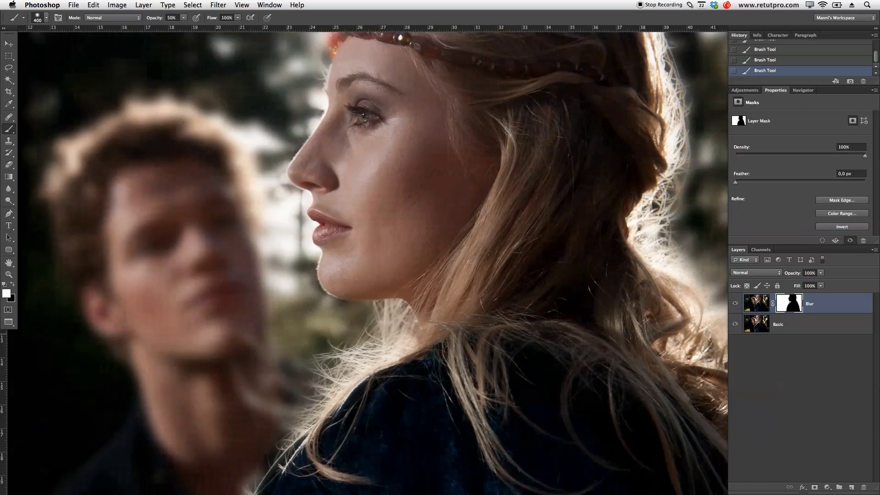
drag(355, 281, 321, 197)
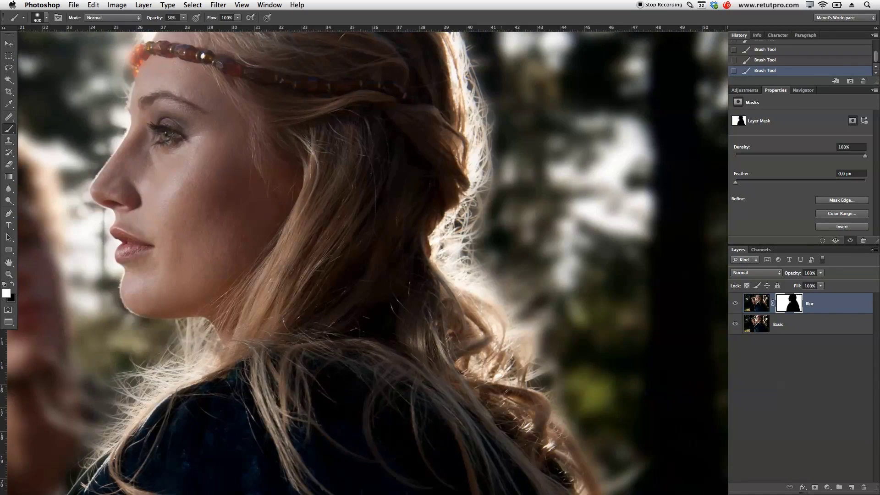
drag(482, 225, 504, 112)
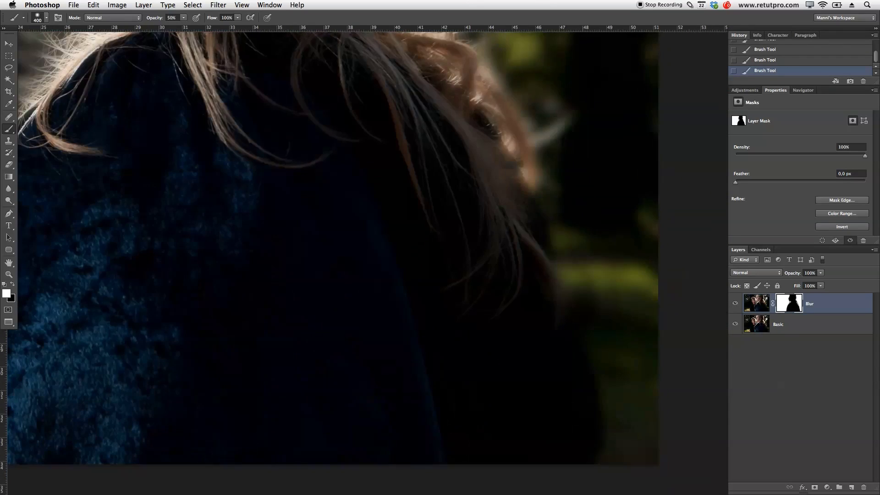
key(z)
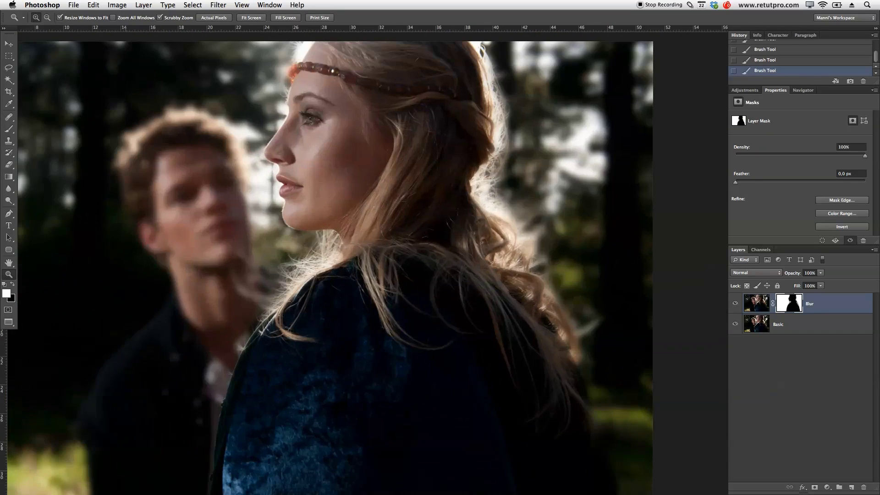
key(b)
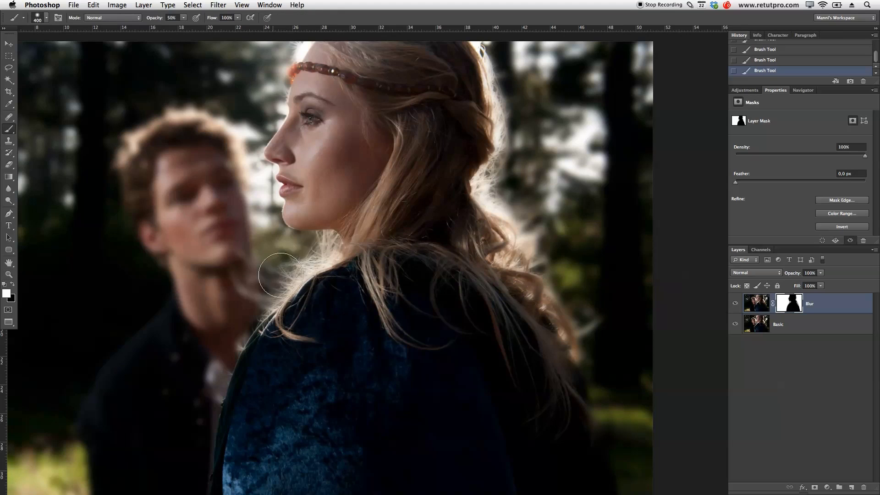
- Set the Blur layer's opacity to 68%
key(z)
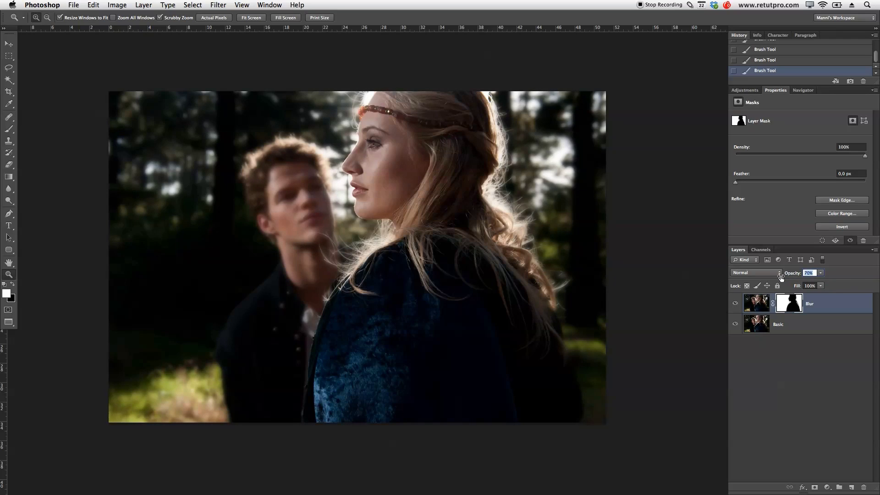
text(68)
key(Return)
- Toggle the Blur layer's visibility several times to compare the image with and without the blur
click(734, 304)
click(734, 304)
click(735, 304)
click(735, 305)
click(734, 304)
click(735, 305)
click(735, 305)
click(735, 305)
- Enlarge the brush to 1300 px and paint more blur on the mask over the man's jacket and neck
key(b)
key(bracketright)
key(bracketright)
key(bracketright)
key(bracketright)
key(bracketright)
key(bracketright)
key(bracketright)
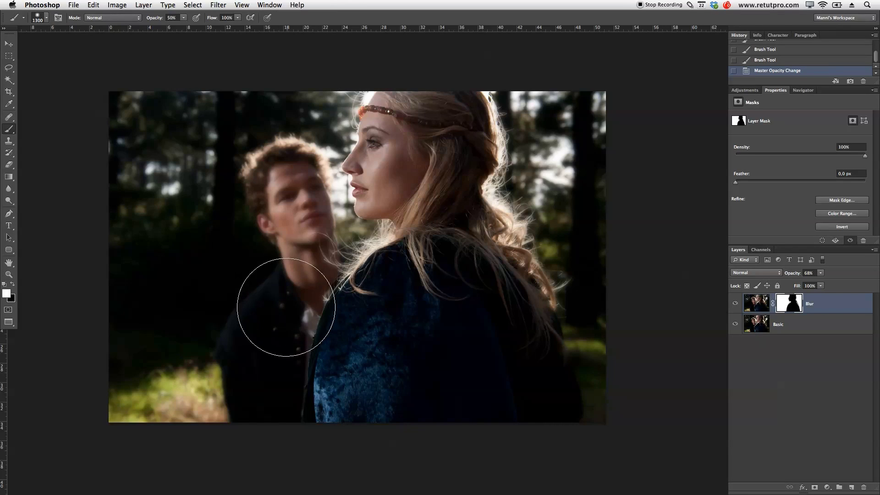
drag(283, 409, 314, 285)
- Shrink the brush to 400 px and paint blur on the mask at the edge of the woman's shoulder
key(bracketleft)
key(bracketleft)
key(bracketleft)
key(bracketleft)
key(bracketleft)
key(bracketleft)
key(bracketleft)
key(bracketleft)
key(bracketleft)
click(345, 286)
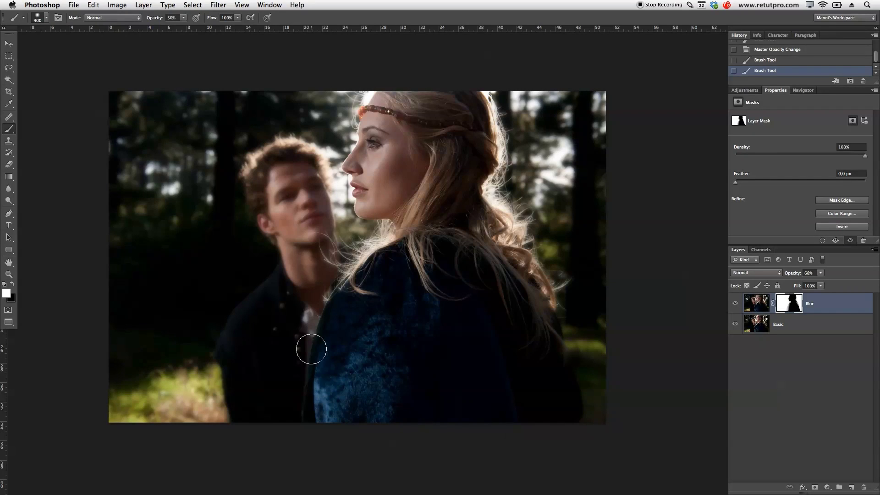
- Enlarge the brush up to 900 px and paint blur on the mask along the back of the woman's hair
key(bracketright)
key(bracketright)
key(bracketright)
key(bracketright)
mouse_move(560, 251)
mouse_down()
mouse_move(530, 254)
mouse_move(494, 179)
mouse_move(502, 99)
mouse_up()
key(bracketright)
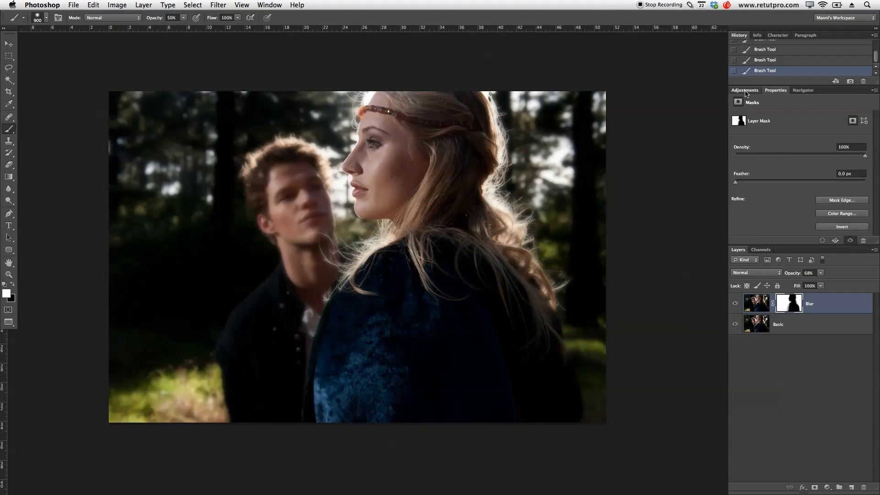
- Add a Curves adjustment layer and raise the black point of its RGB curve to output 73
click(745, 91)
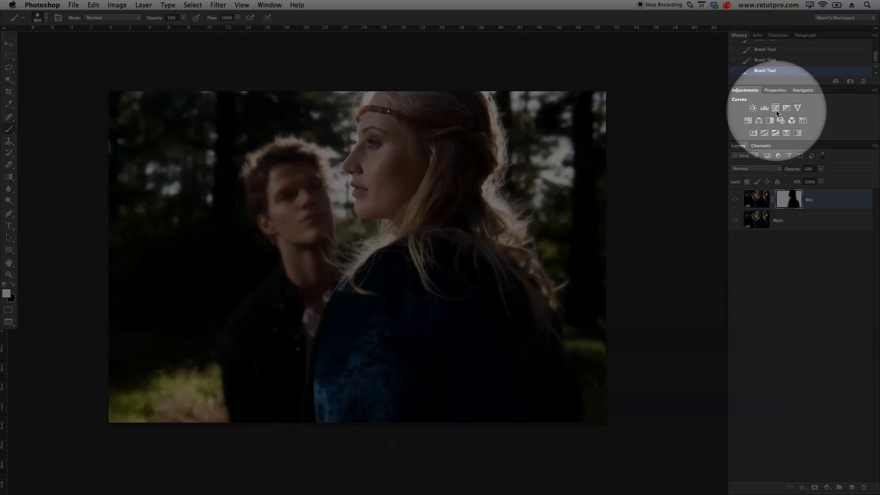
click(777, 112)
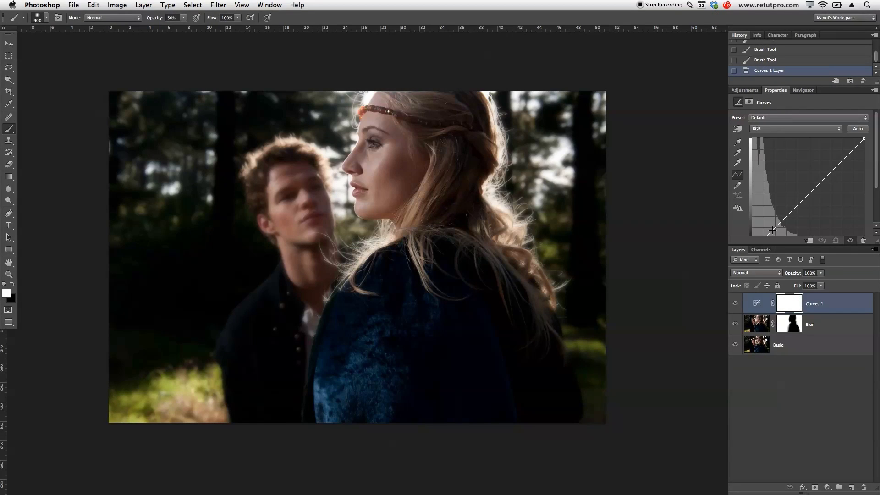
drag(783, 244, 785, 287)
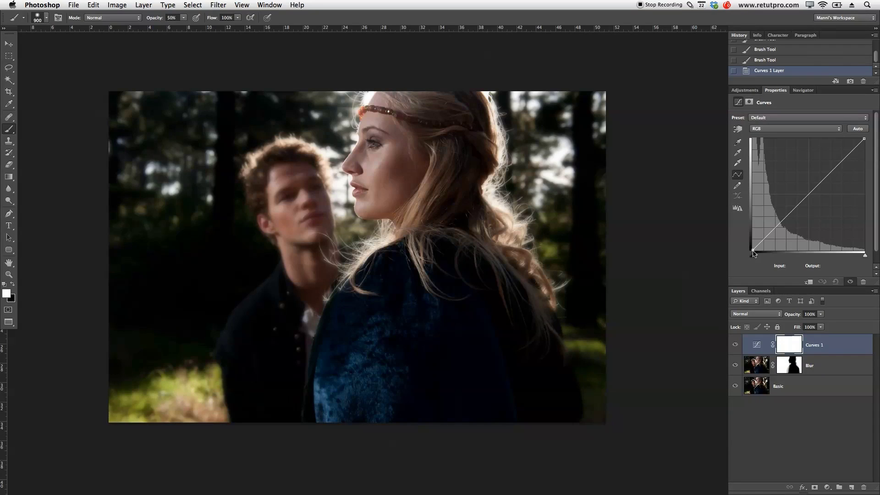
drag(751, 248, 730, 219)
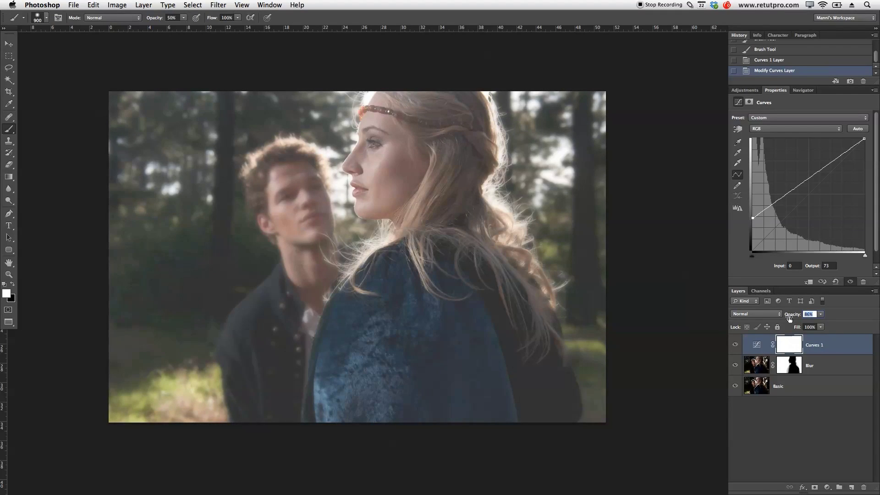
- Set the Curves layer's opacity to 87% and compare the picture with the layer hidden and shown
drag(789, 319, 790, 319)
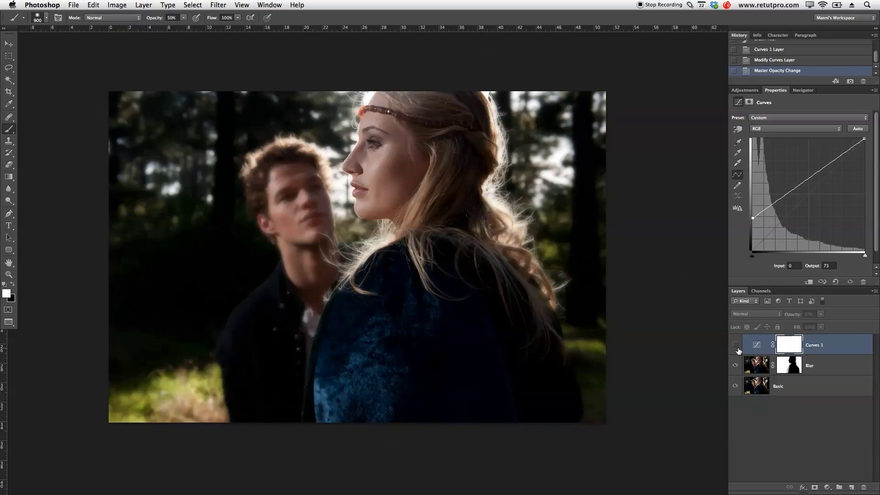
click(736, 347)
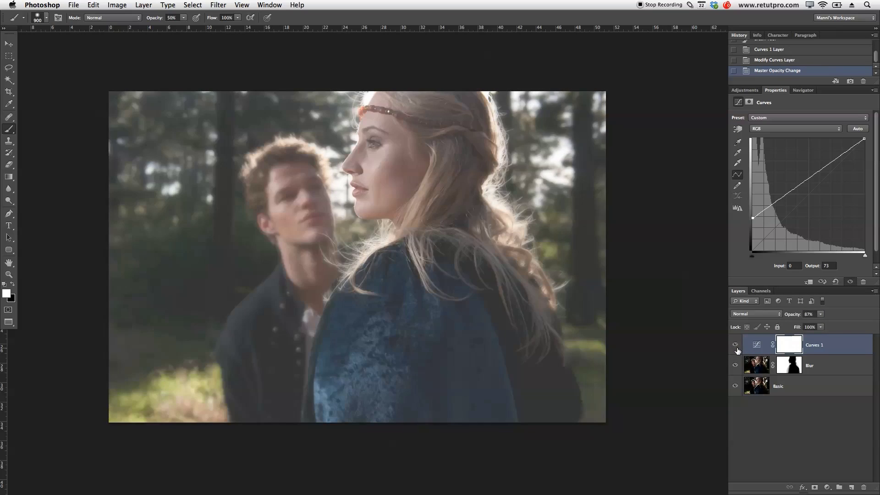
click(736, 347)
- Paint black at 100% brush opacity on the Curves mask to remove the fade from the woman's hair and upper cloak
key(bracketleft)
key(bracketleft)
drag(430, 150, 449, 133)
mouse_move(368, 162)
mouse_down()
mouse_move(392, 165)
mouse_move(396, 23)
mouse_move(393, 78)
mouse_up()
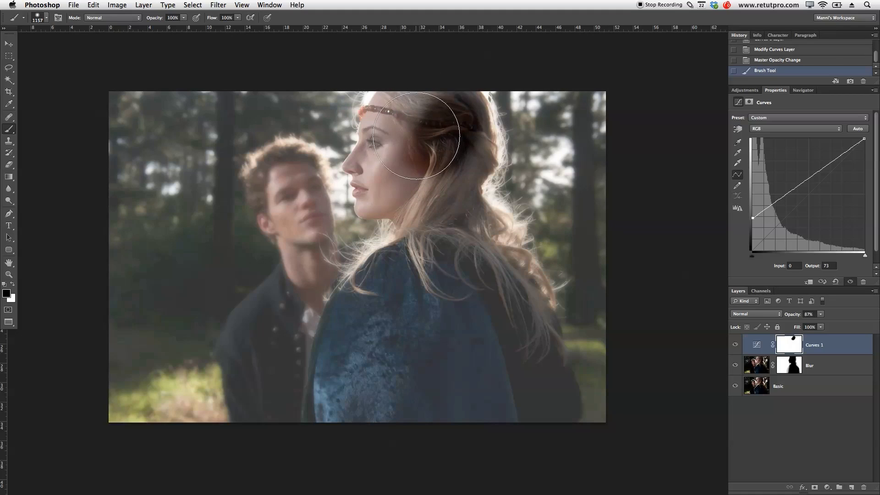
key(bracketleft)
key(bracketleft)
key(bracketleft)
mouse_move(418, 131)
mouse_down()
mouse_move(400, 176)
mouse_move(431, 200)
mouse_move(448, 173)
mouse_move(454, 119)
mouse_move(445, 245)
mouse_move(403, 285)
mouse_move(380, 327)
mouse_move(373, 399)
mouse_move(382, 436)
mouse_move(424, 349)
mouse_move(456, 333)
mouse_move(473, 425)
mouse_move(477, 391)
mouse_move(460, 271)
mouse_move(505, 360)
mouse_move(508, 423)
mouse_move(522, 386)
mouse_move(538, 418)
mouse_move(494, 295)
mouse_move(452, 255)
mouse_up()
- Shrink the brush down to 200 px and paint black on the Curves mask over the woman's face and neck
key(bracketleft)
key(bracketleft)
key(bracketleft)
mouse_move(395, 192)
mouse_down()
mouse_move(375, 160)
mouse_move(399, 98)
mouse_up()
key(bracketleft)
key(bracketleft)
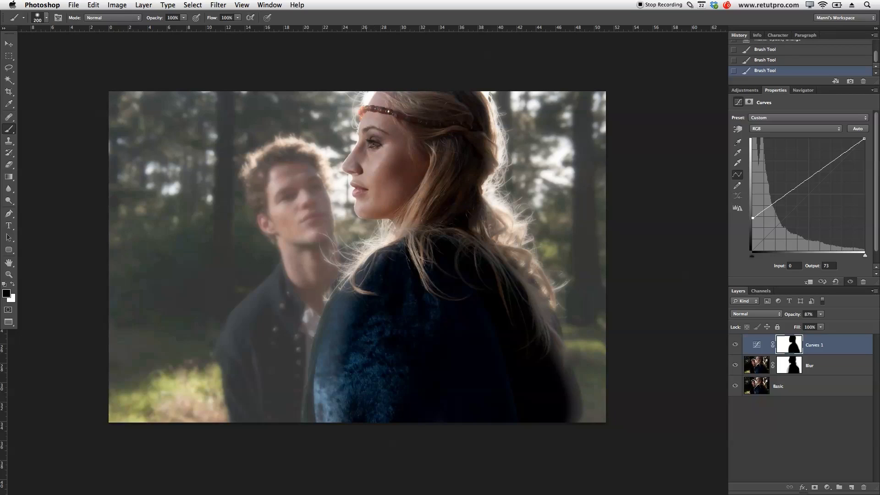
- Enlarge the brush up to 800 px and paint black on the Curves mask along both sides of the woman's cloak
key(bracketright)
key(bracketright)
key(bracketright)
key(bracketright)
key(bracketright)
mouse_move(375, 271)
mouse_down()
mouse_move(364, 311)
mouse_move(341, 438)
mouse_move(366, 302)
mouse_move(353, 322)
mouse_move(339, 400)
mouse_up()
mouse_move(510, 298)
mouse_down()
mouse_move(559, 426)
mouse_move(470, 242)
mouse_move(507, 316)
mouse_up()
key(bracketright)
- Lightly paint white at 15% opacity on the Curves mask over the woman, using a large brush of 2100 to 2600 px
key(x)
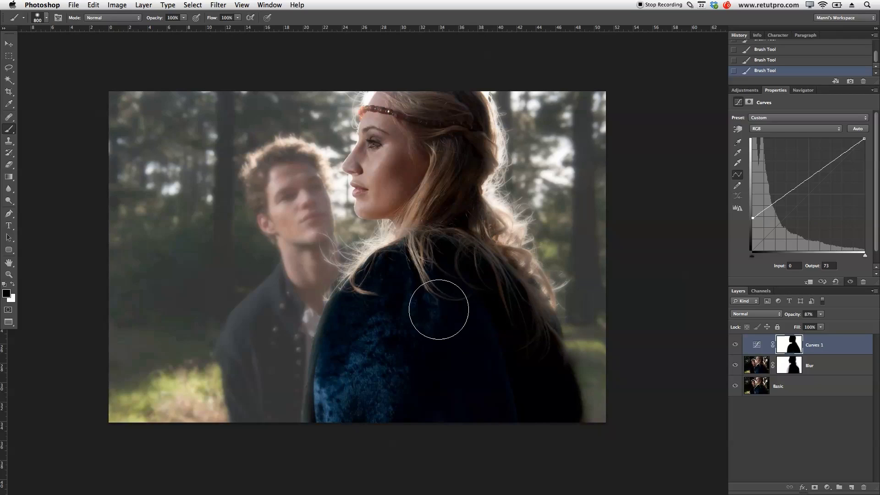
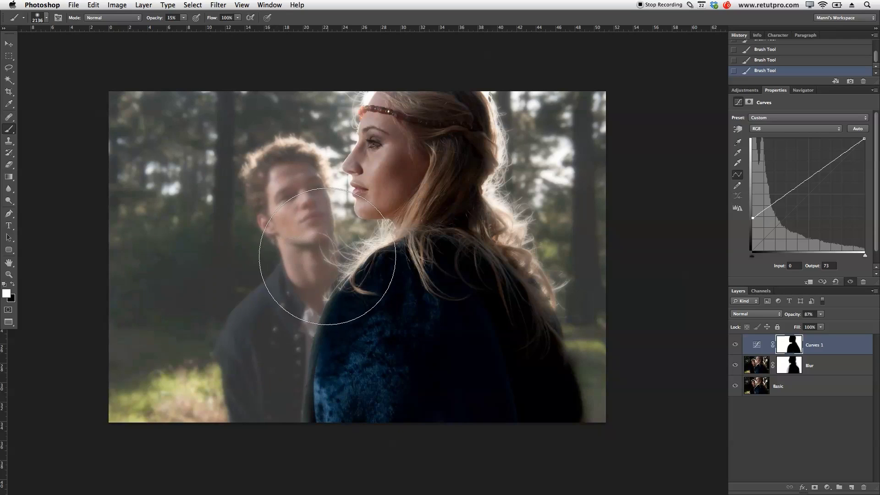
key(bracketright)
key(bracketright)
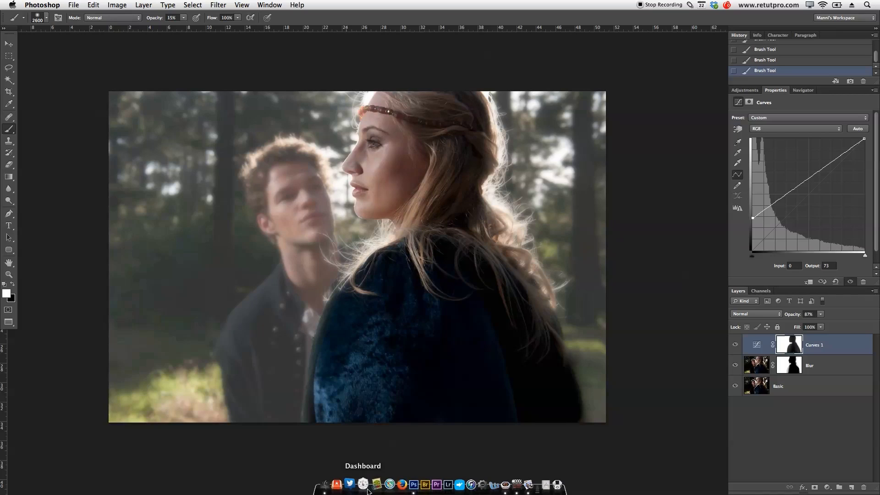
key(bracketleft)
key(bracketleft)
key(bracketleft)
key(bracketleft)
key(bracketleft)
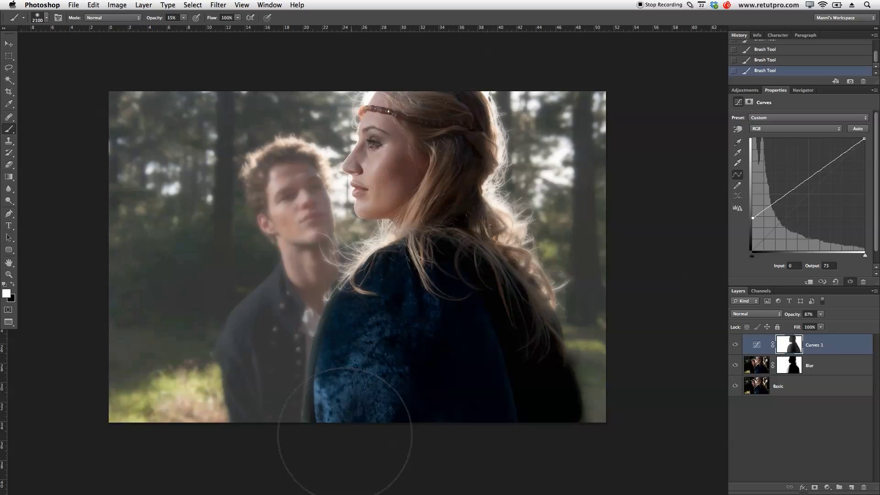
- Lightly paint more white on the Curves mask over the woman's cloak and back hair with brush sizes between 1400 and 2000 px
key(bracketleft)
key(bracketleft)
key(bracketleft)
key(bracketleft)
key(bracketleft)
key(bracketleft)
key(bracketleft)
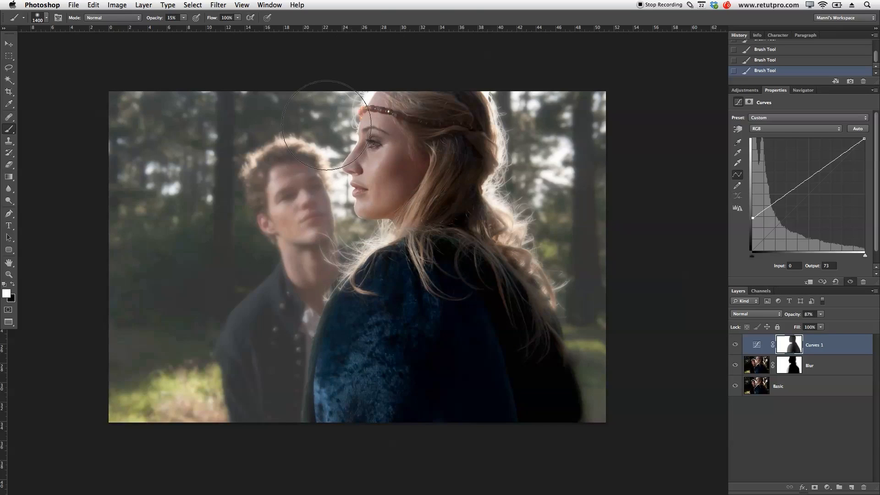
key(bracketright)
key(bracketright)
key(bracketright)
key(bracketright)
key(bracketright)
key(bracketright)
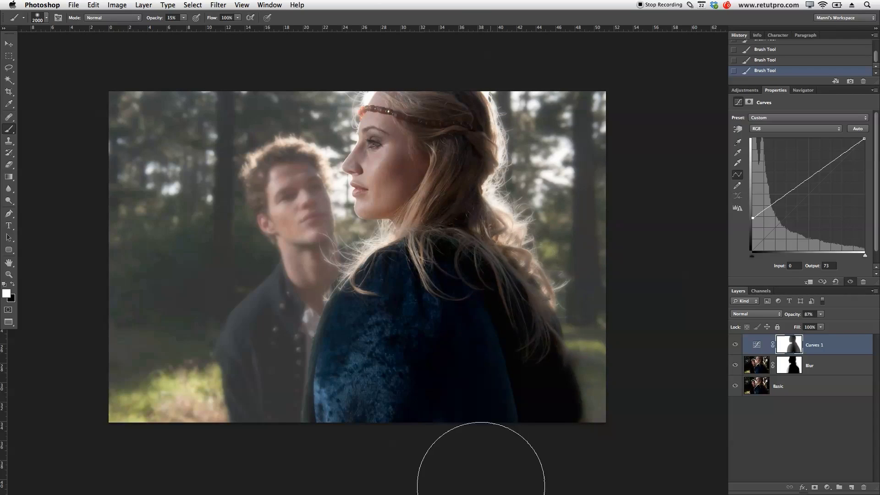
drag(550, 321, 503, 216)
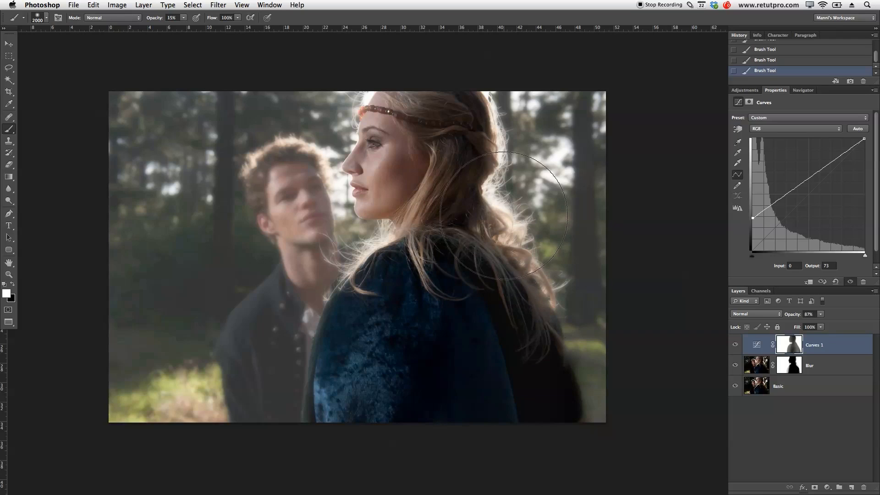
- Lightly paint black with a 1500 px brush on the Curves mask over the woman's face and hair, and compare the layer hidden and shown
key(bracketleft)
key(bracketleft)
key(x)
key(bracketleft)
key(bracketleft)
key(bracketleft)
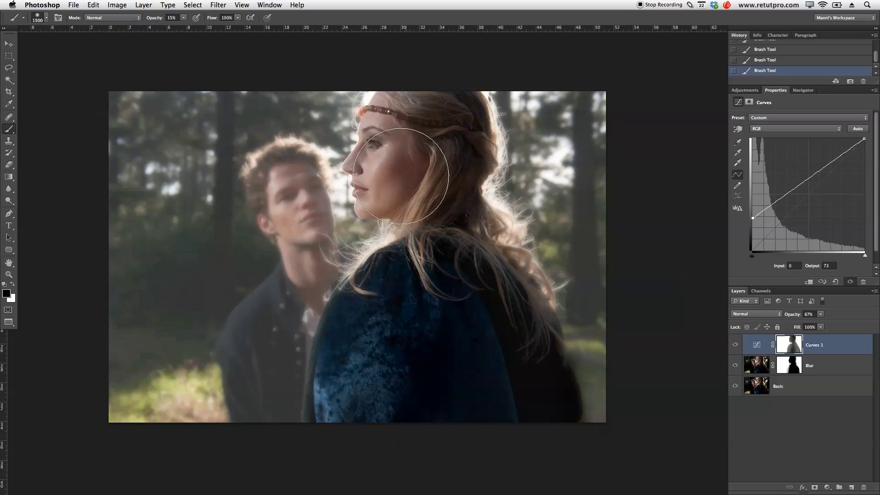
mouse_move(403, 152)
mouse_down()
mouse_move(403, 110)
mouse_move(407, 192)
mouse_move(412, 183)
mouse_move(399, 170)
mouse_move(393, 187)
mouse_move(406, 151)
mouse_move(400, 132)
mouse_move(422, 122)
mouse_move(399, 175)
mouse_move(406, 194)
mouse_move(501, 232)
mouse_move(507, 216)
mouse_move(500, 227)
mouse_up()
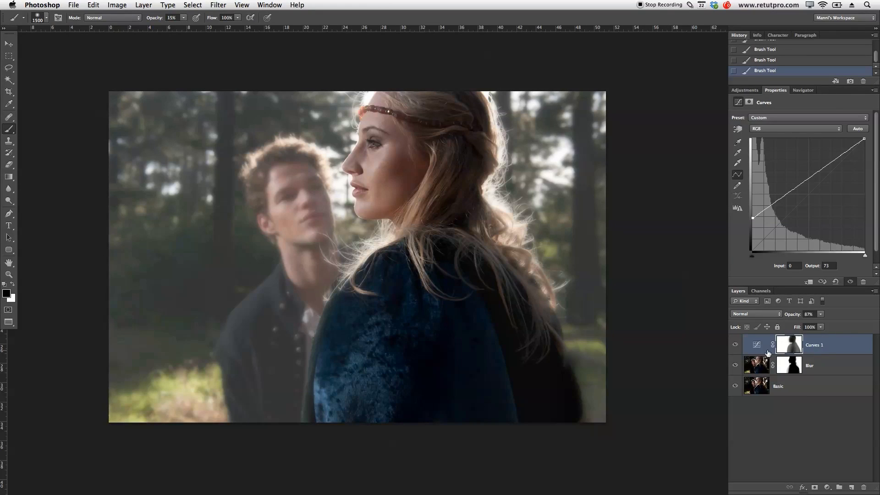
click(734, 348)
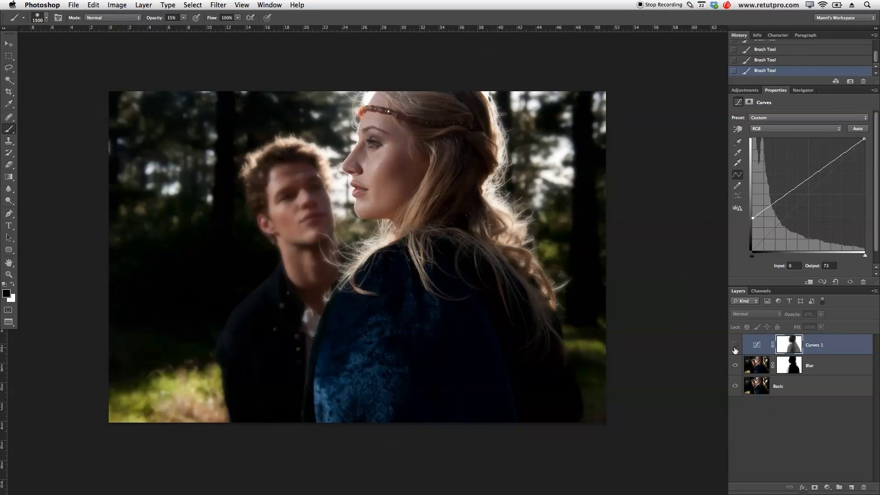
click(734, 350)
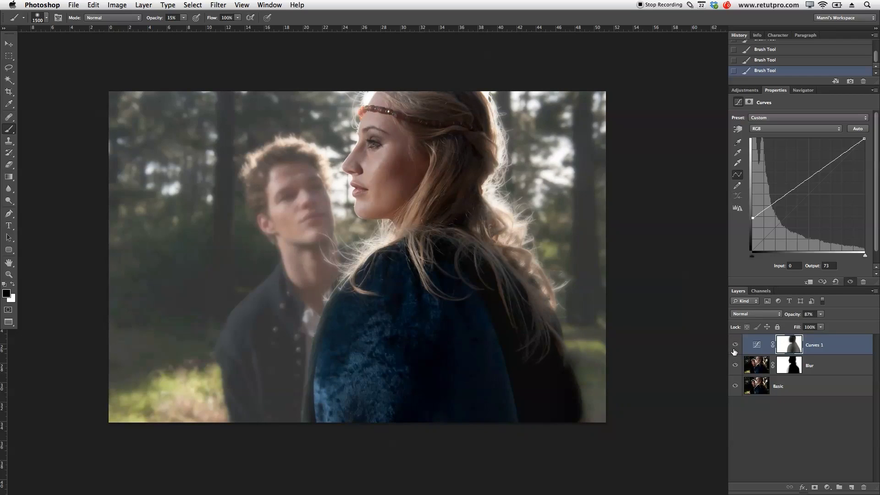
click(734, 348)
click(734, 350)
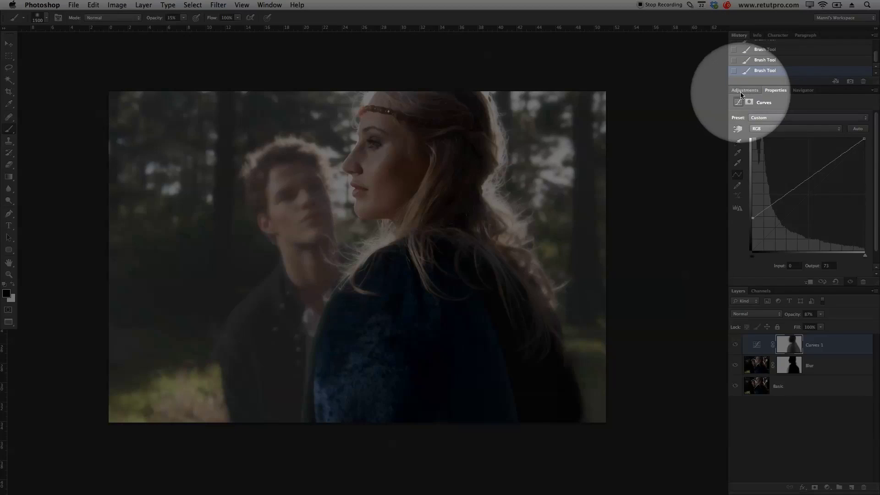
- Add a Selective Color adjustment layer, set Yellow to +2% for the Neutrals, and check the picture with and without it
click(744, 90)
click(786, 133)
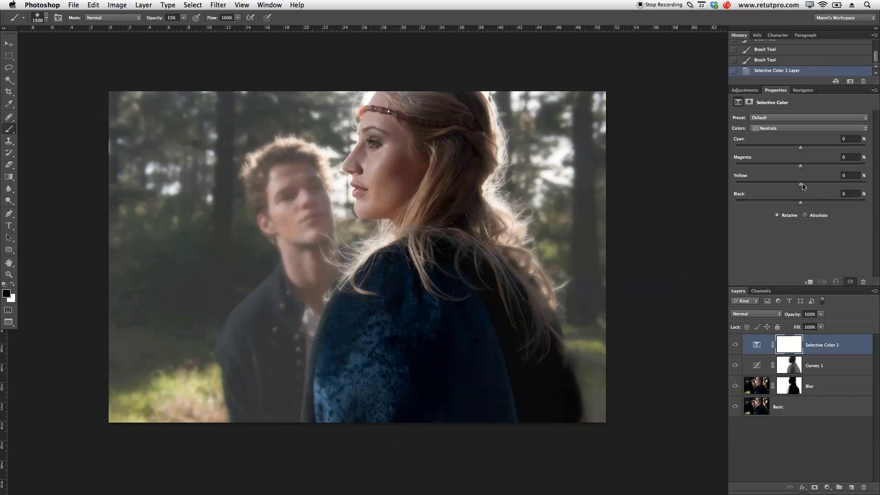
drag(803, 182, 801, 186)
drag(801, 186, 804, 187)
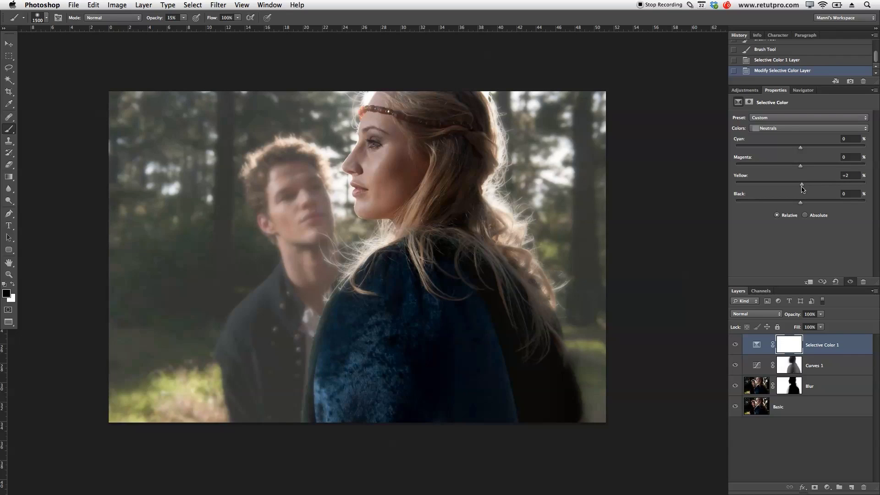
click(736, 344)
click(736, 345)
click(735, 344)
click(736, 344)
- Set Black to -4% for the Neutrals and compare the picture with the Selective Color layer hidden and shown
click(799, 205)
click(735, 345)
click(735, 344)
click(736, 344)
click(735, 345)
click(736, 345)
click(735, 345)
click(735, 345)
click(736, 344)
click(735, 344)
click(735, 345)
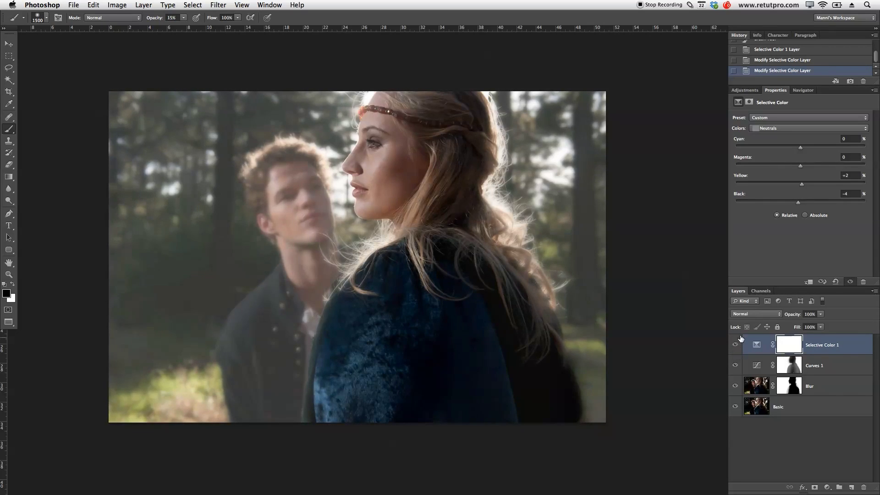
- Set Magenta to +10% and Black to -8% for the Blacks in Selective Color, and compare the layer hidden and shown
click(776, 129)
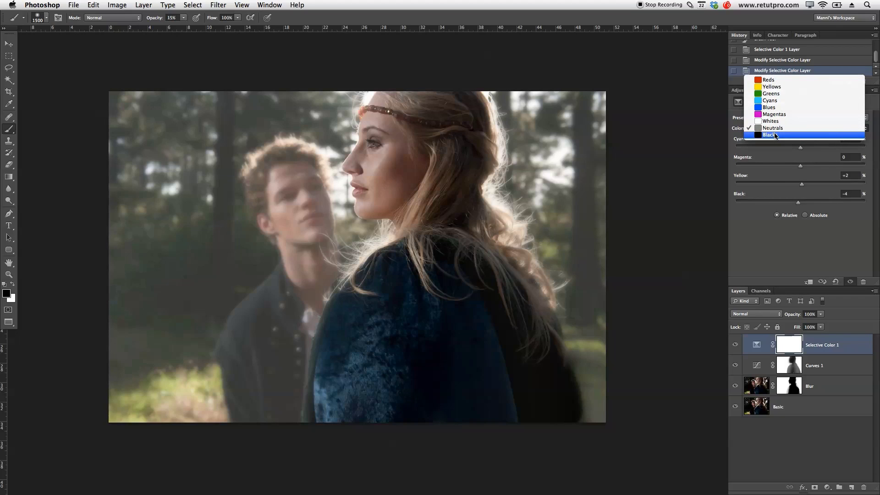
click(775, 135)
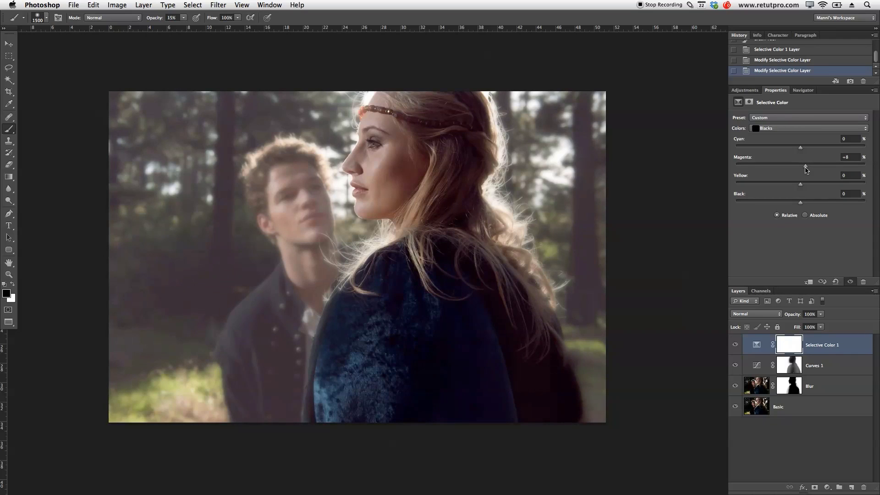
drag(808, 169, 807, 171)
drag(800, 205, 799, 205)
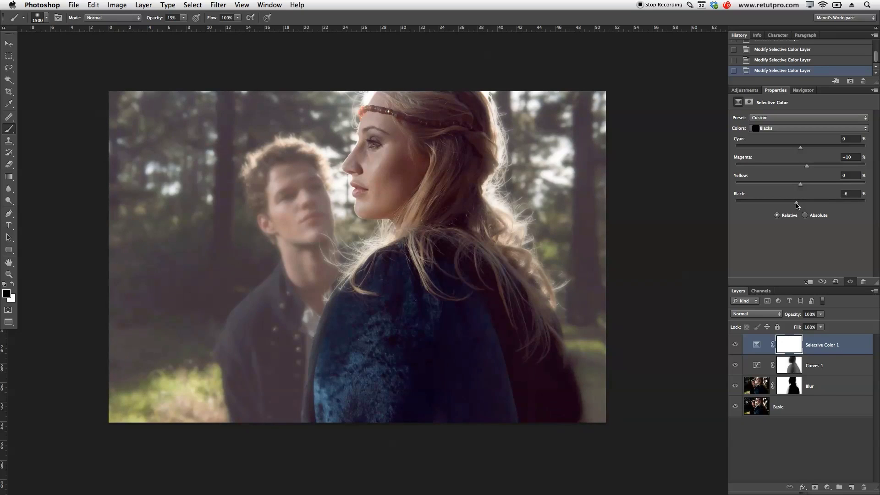
drag(796, 206, 795, 205)
click(736, 348)
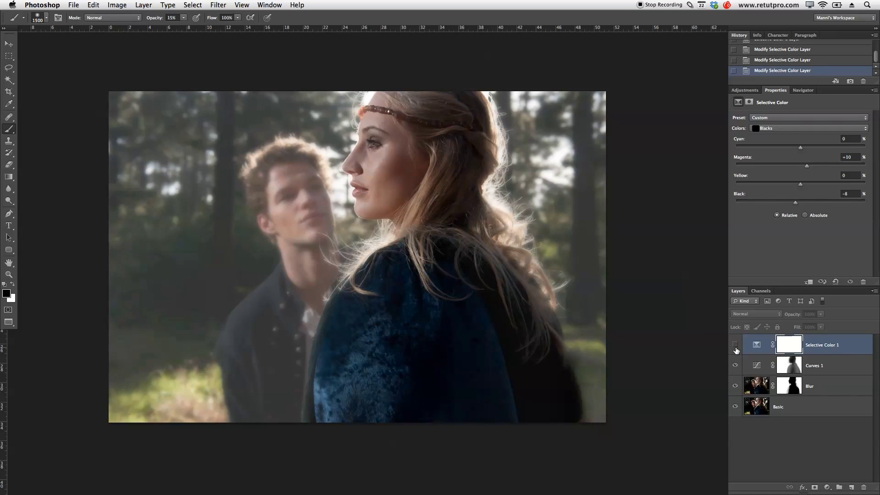
click(735, 347)
click(735, 348)
click(735, 347)
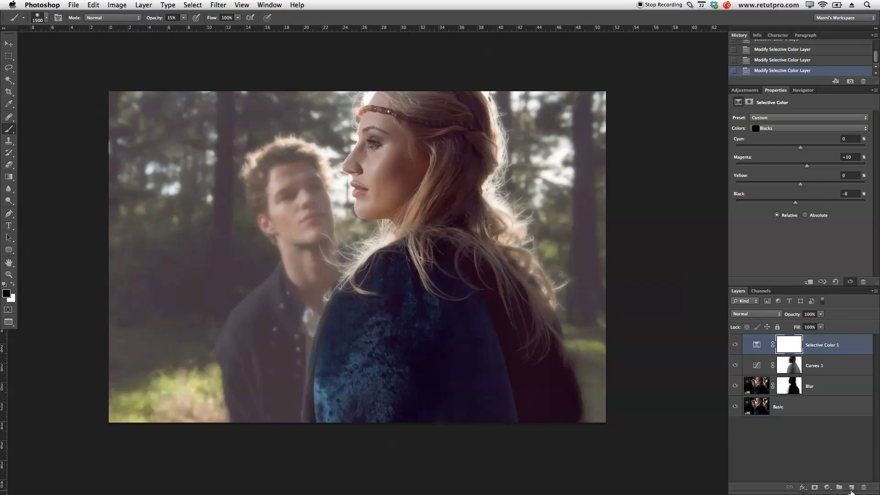
- Make white the foreground colour and add a new layer named Glow above the Selective Color layer
key(x)
click(851, 487)
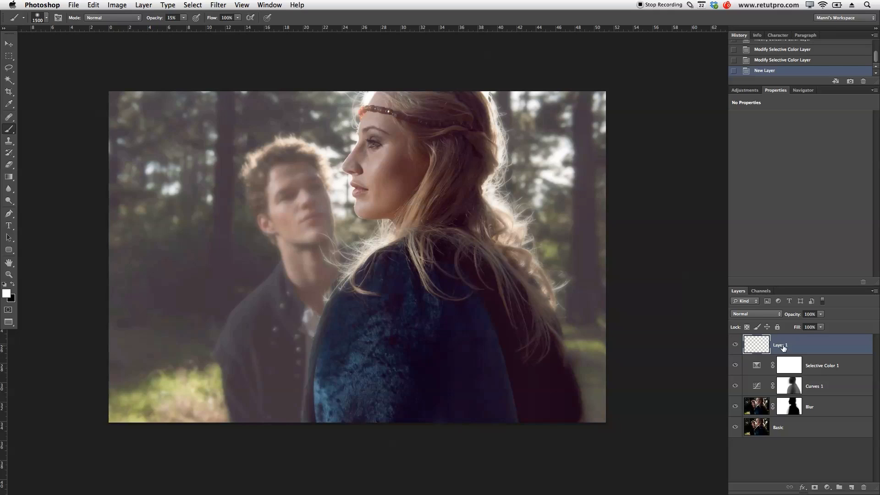
double_click(783, 346)
text(Glow)
key(Return)
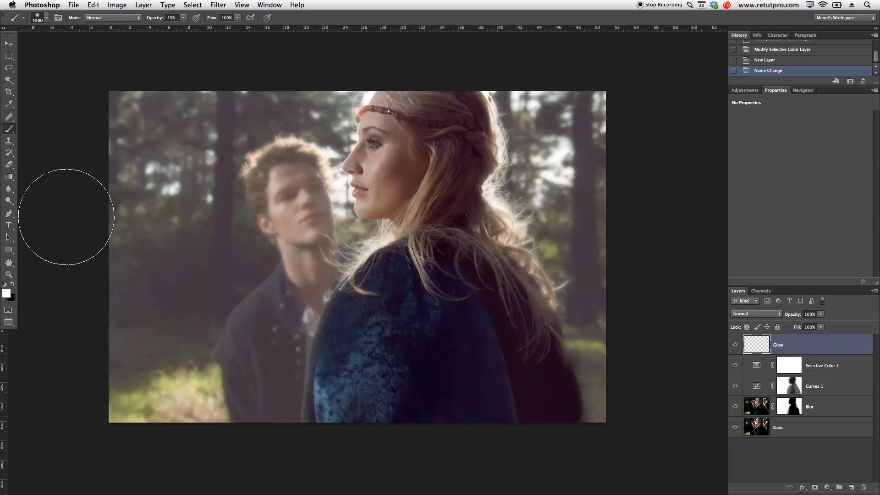
- Set the brush opacity to 20% and enlarge the brush to 3400 px for painting the glow
drag(166, 20, 163, 19)
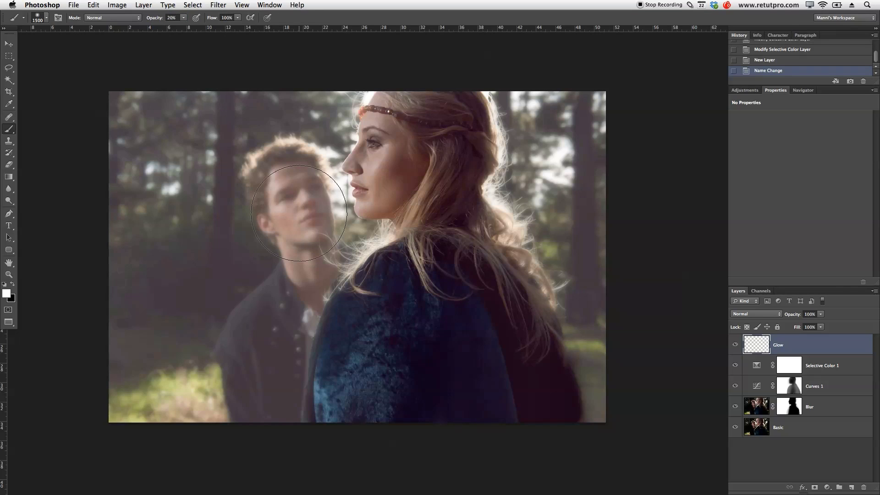
key(bracketright)
key(bracketright)
key(bracketright)
key(bracketright)
key(bracketright)
key(bracketright)
key(bracketright)
key(bracketright)
key(bracketright)
key(bracketright)
key(bracketright)
key(bracketright)
key(bracketright)
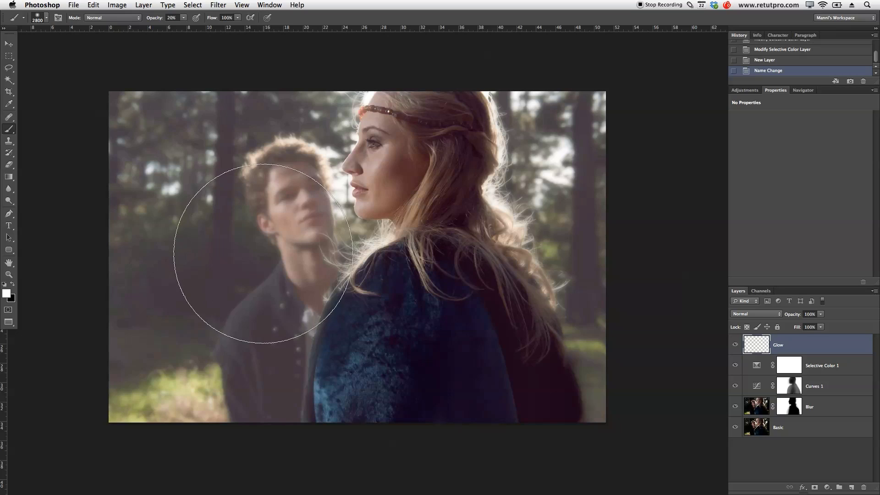
mouse_move(266, 272)
mouse_down()
mouse_move(283, 278)
mouse_move(282, 332)
mouse_move(300, 78)
mouse_move(284, 75)
mouse_up()
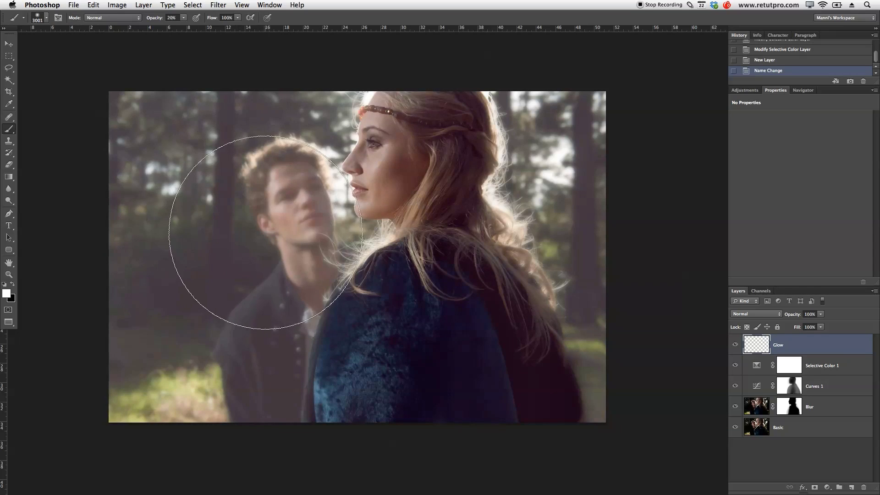
key(bracketright)
key(bracketright)
key(bracketright)
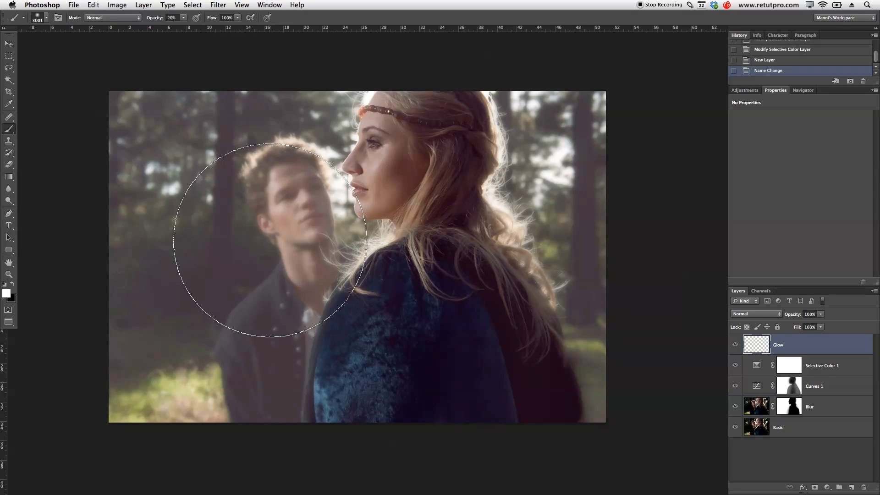
key(bracketright)
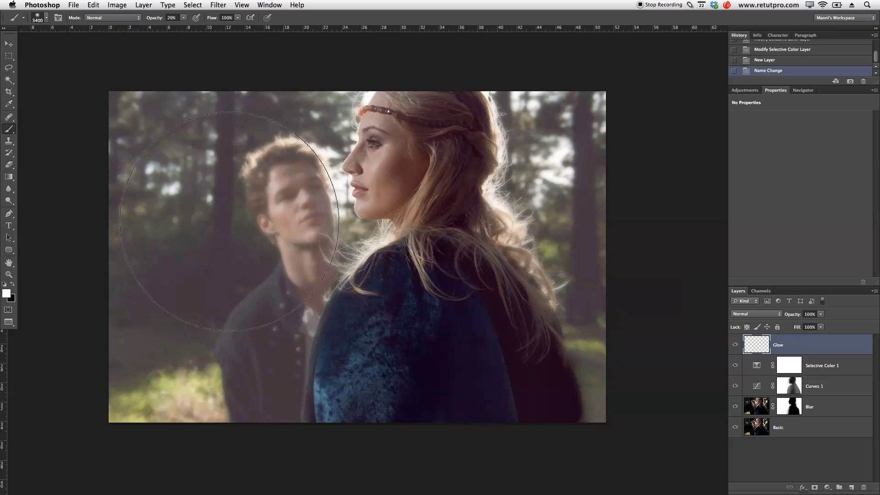
- Dab soft white glow on the Glow layer over the forest beside the man and behind the woman's back
click(229, 221)
click(229, 221)
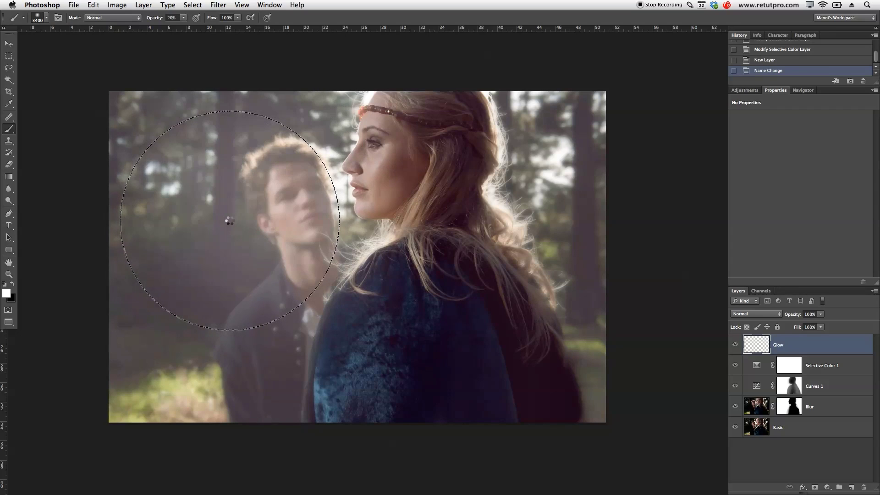
click(229, 221)
click(220, 224)
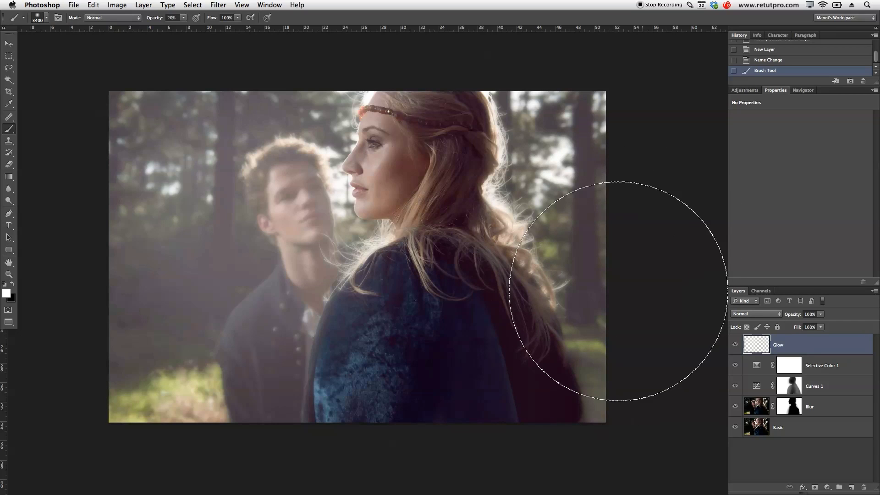
click(618, 291)
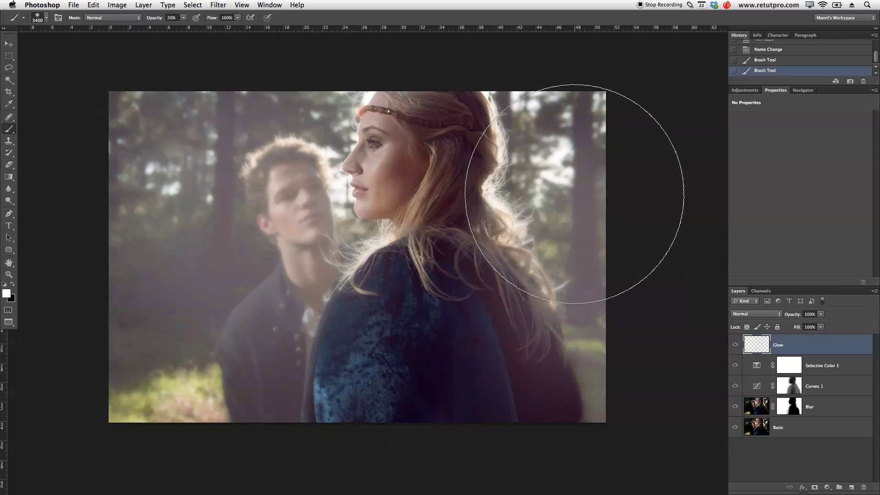
click(578, 191)
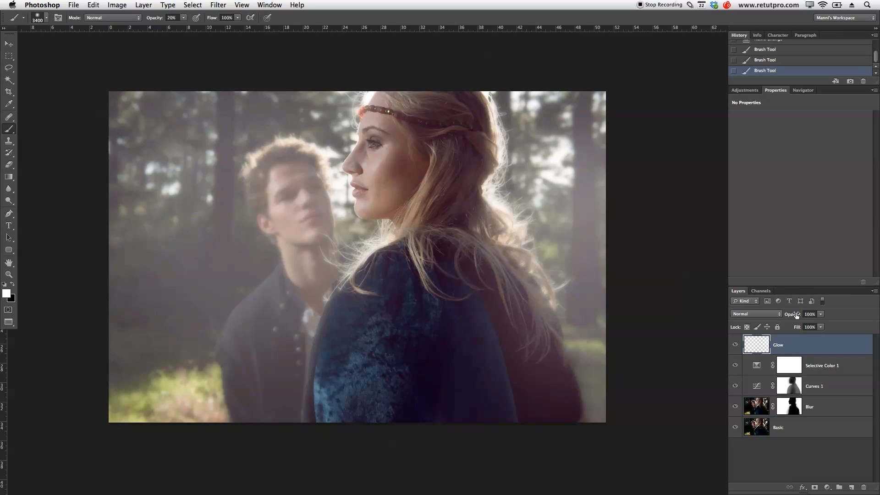
- Lower the Glow layer's opacity to 52% and compare the image with the layer hidden and shown
drag(796, 315, 777, 320)
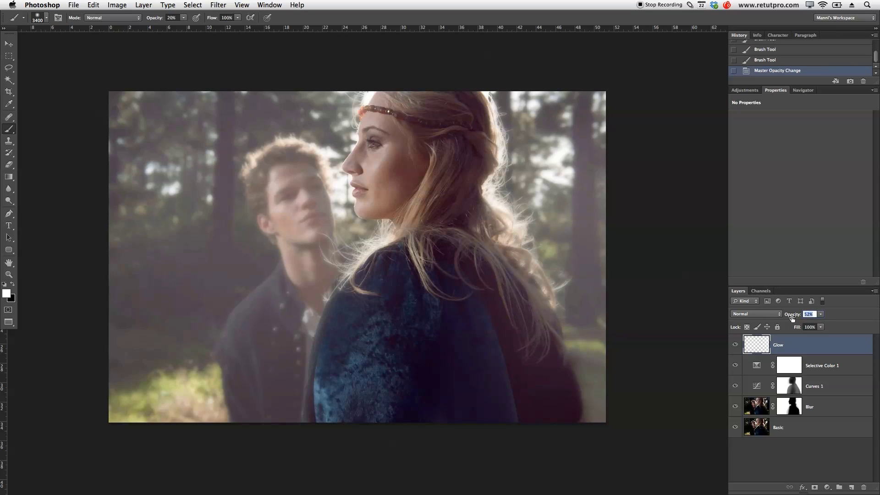
click(736, 346)
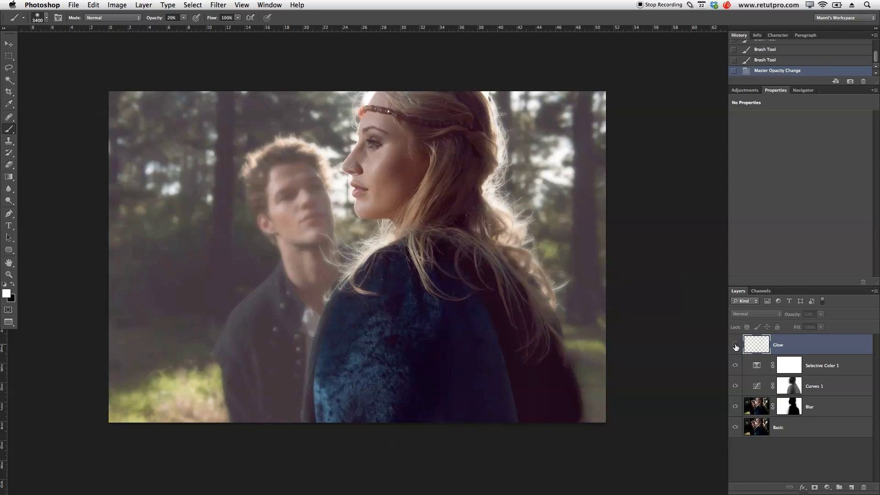
click(735, 346)
click(736, 346)
click(736, 346)
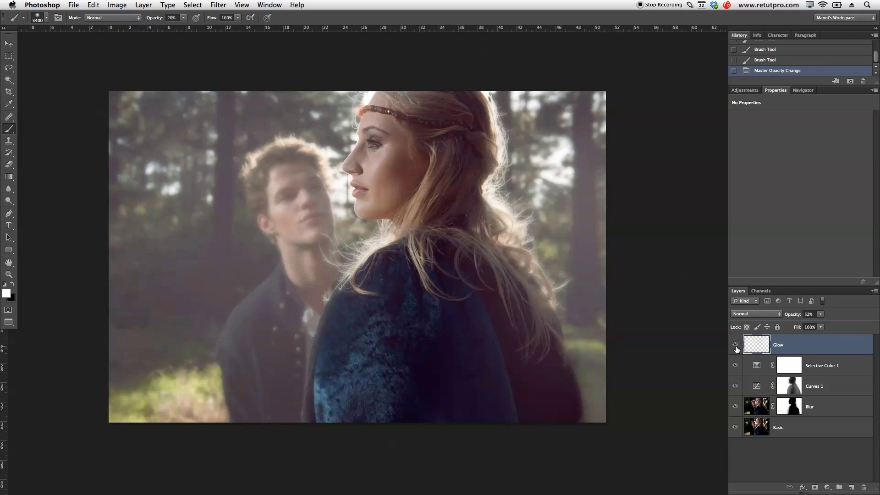
click(735, 346)
click(736, 346)
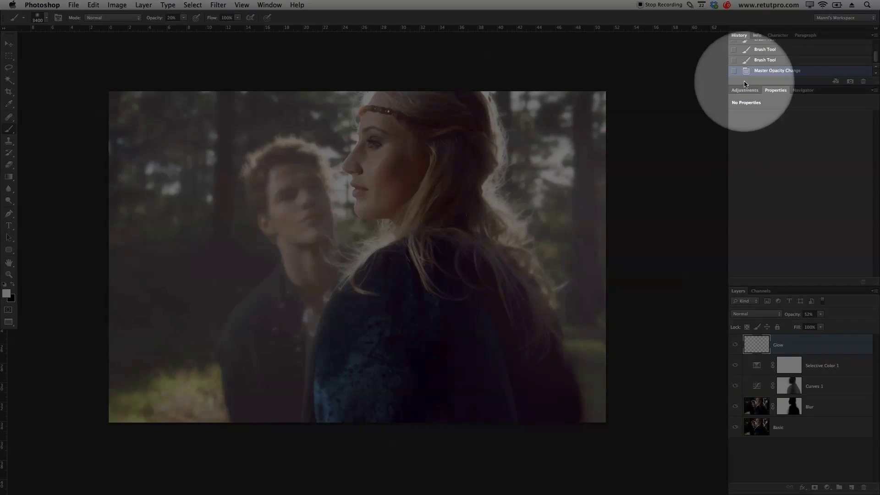
- Add a second Selective Color adjustment above the Glow layer and choose Neutrals as the colour range
click(744, 90)
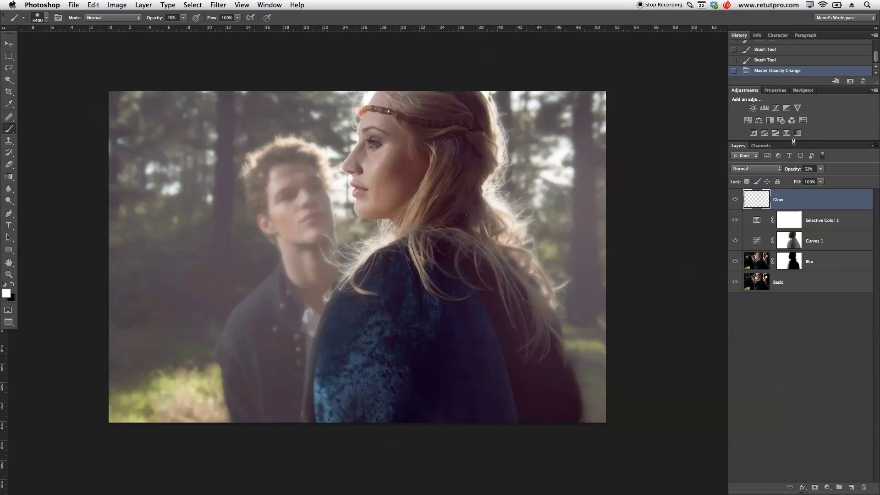
click(786, 133)
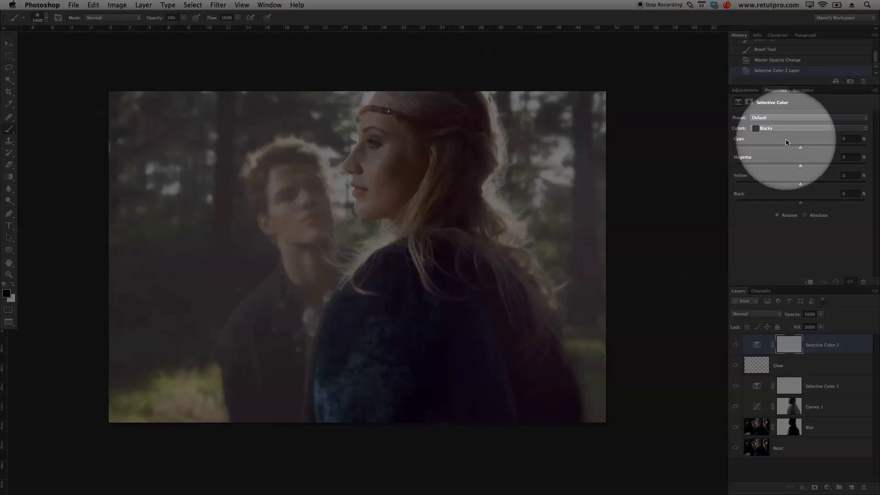
click(774, 128)
click(772, 122)
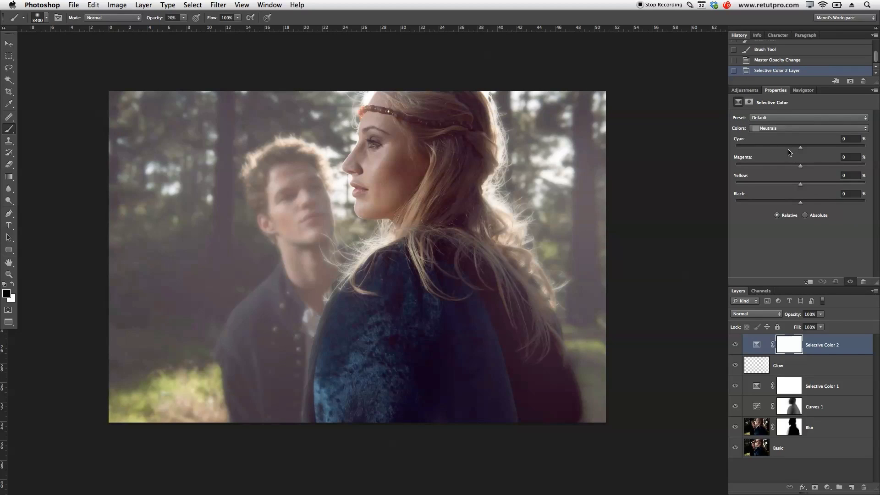
- Set the Neutrals to Cyan -4%, Magenta -2%, Yellow +10% and Black -3%, and compare the adjustment hidden and shown
drag(803, 151, 798, 150)
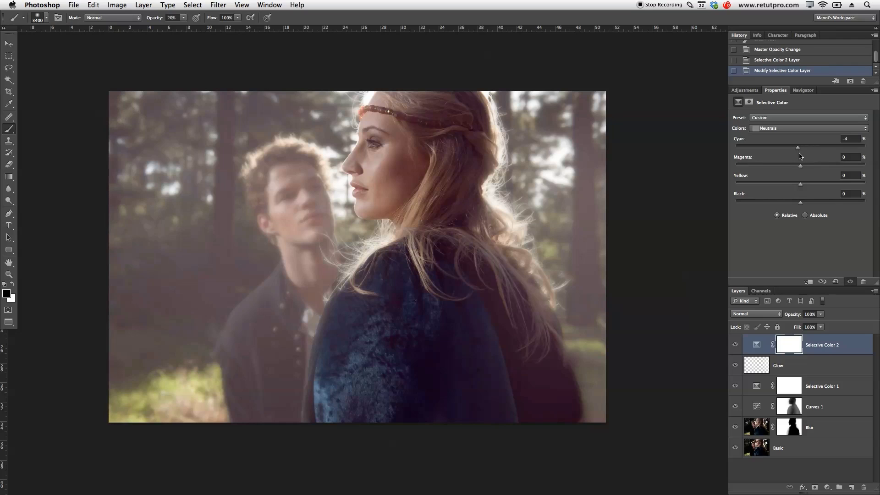
drag(800, 169, 798, 172)
drag(801, 188, 805, 187)
drag(800, 202, 798, 204)
drag(807, 187, 804, 187)
click(735, 347)
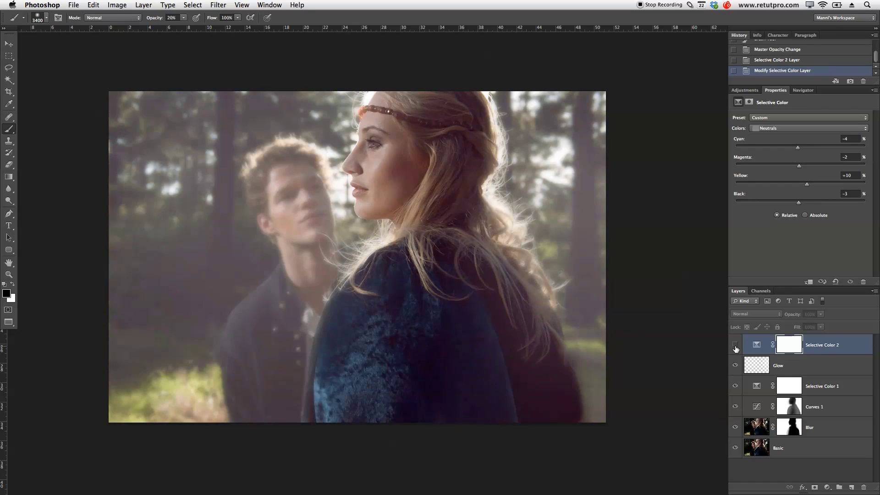
click(735, 346)
click(735, 346)
click(735, 346)
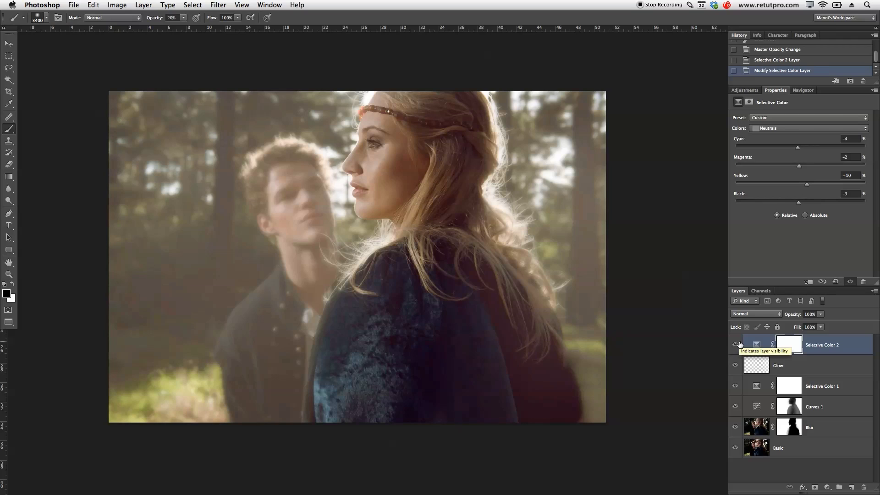
- Lower the Selective Color 2 layer's opacity to 87% and compare the image with and without it
drag(794, 317, 788, 318)
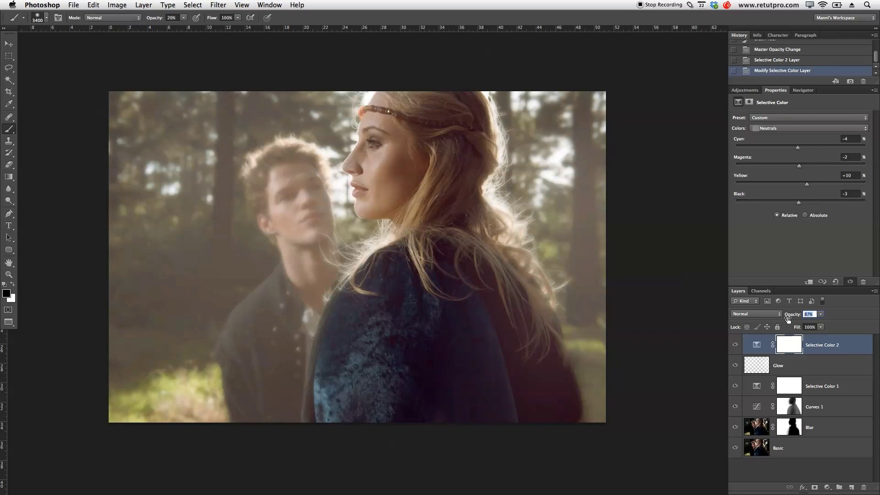
drag(788, 319, 787, 321)
click(734, 344)
click(733, 345)
click(733, 345)
click(734, 345)
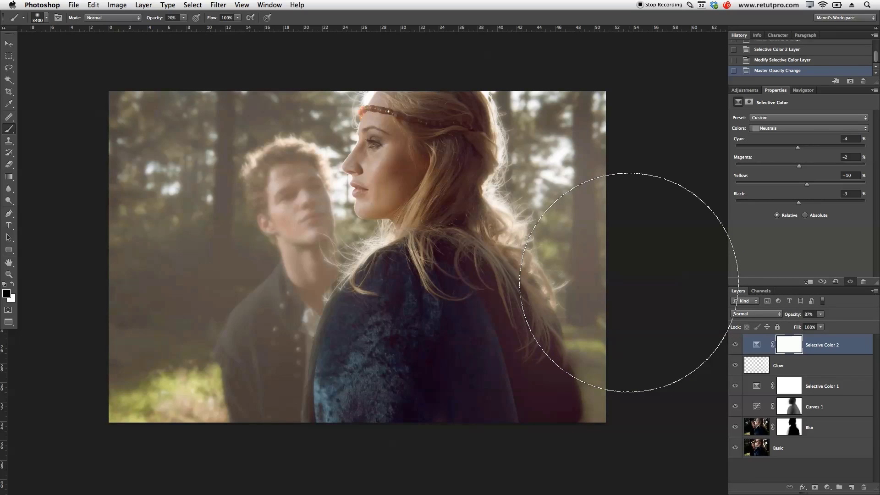
- Add a new layer above Selective Color 2 and fill the whole canvas on it with 50% Gray
key(x)
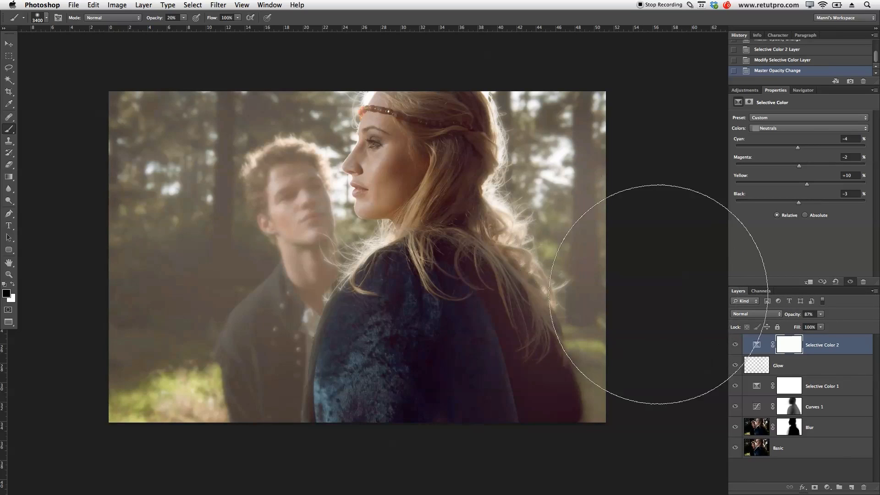
click(851, 487)
key(m)
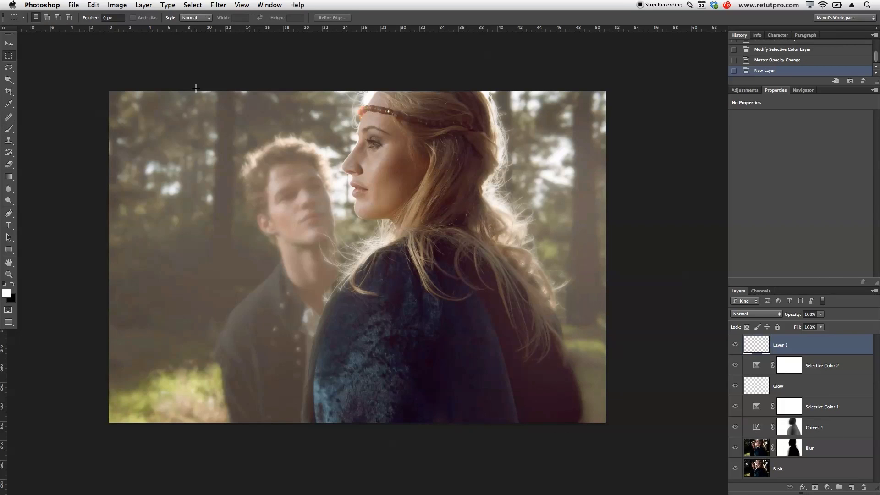
drag(62, 60, 634, 493)
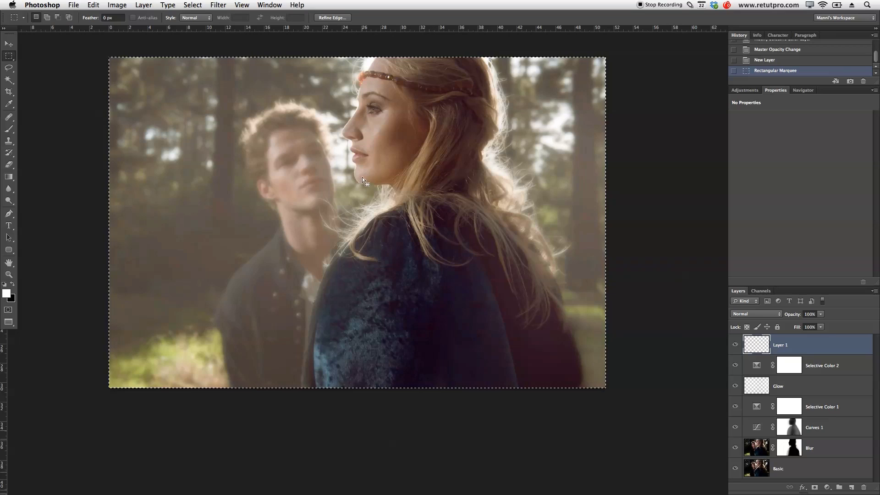
right_click(358, 162)
click(373, 278)
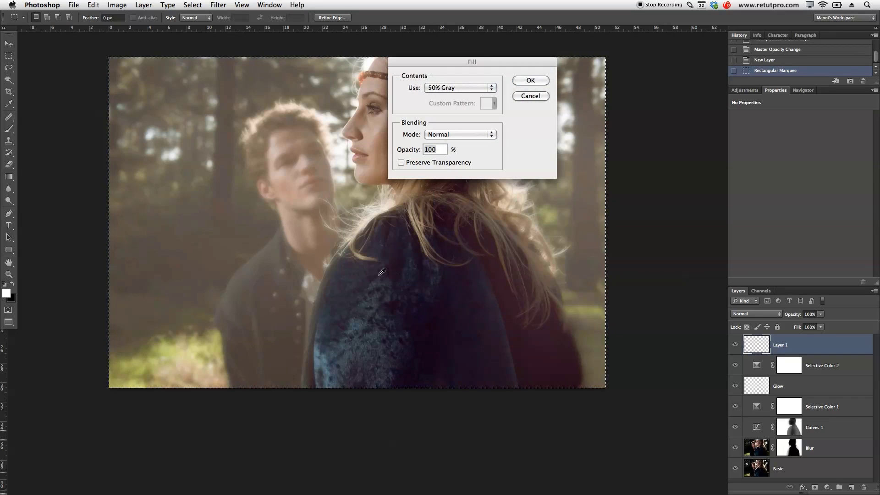
click(442, 88)
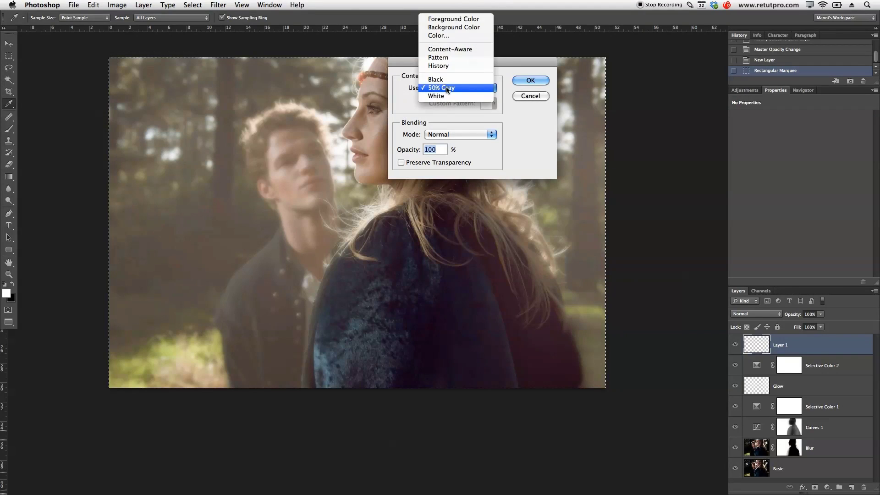
click(449, 88)
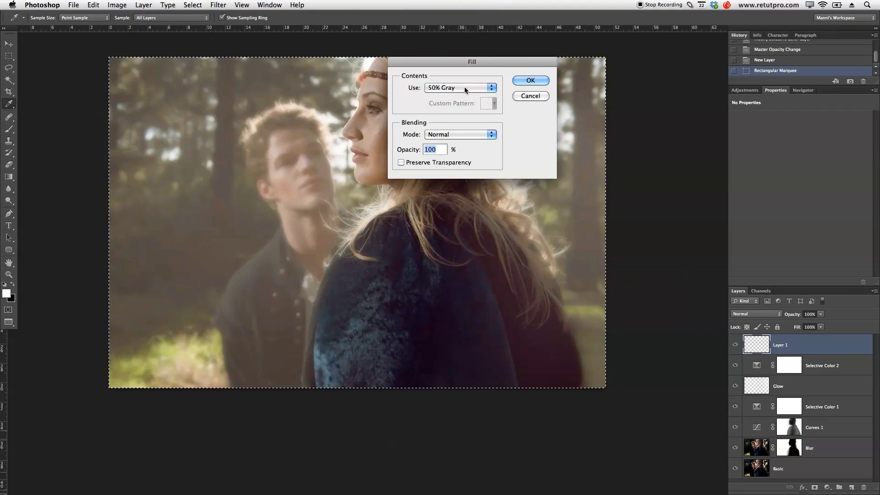
click(523, 81)
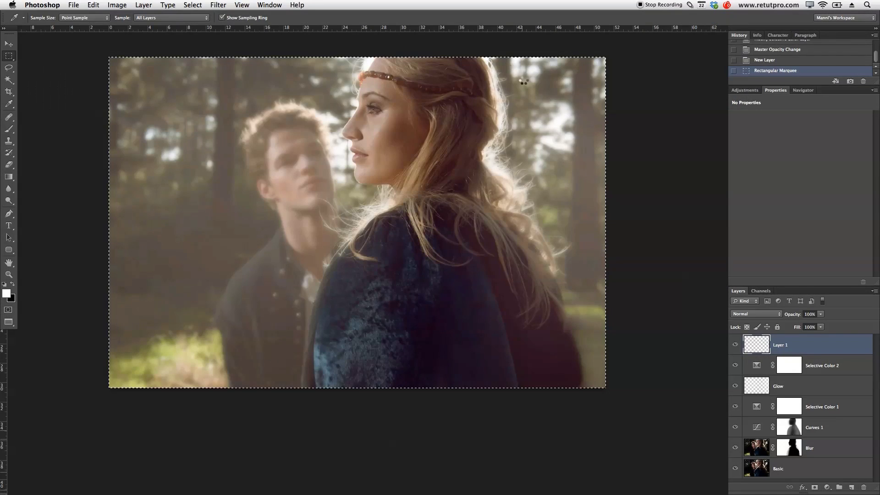
- Set the gray layer's blend mode to Soft Light and deselect the canvas
drag(519, 108, 538, 131)
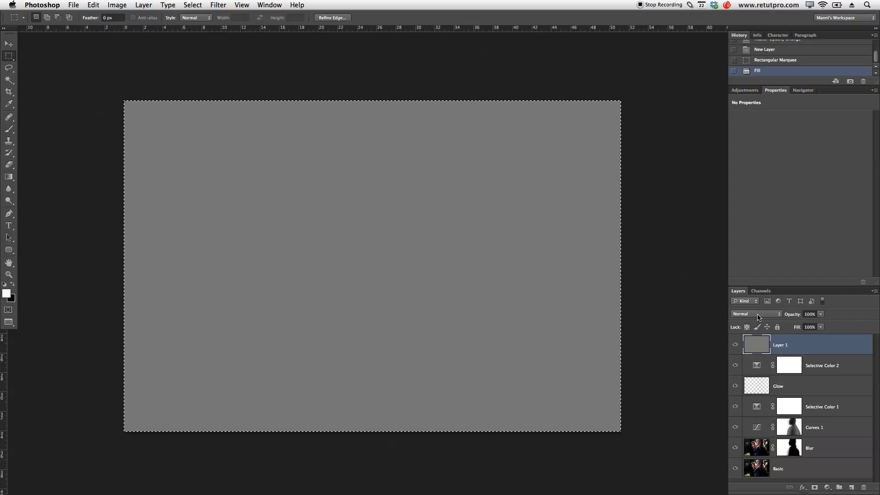
click(759, 315)
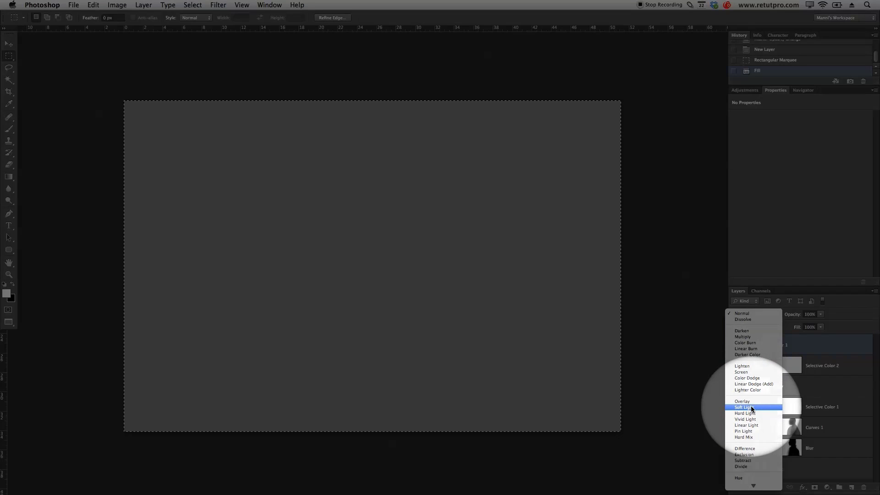
click(751, 407)
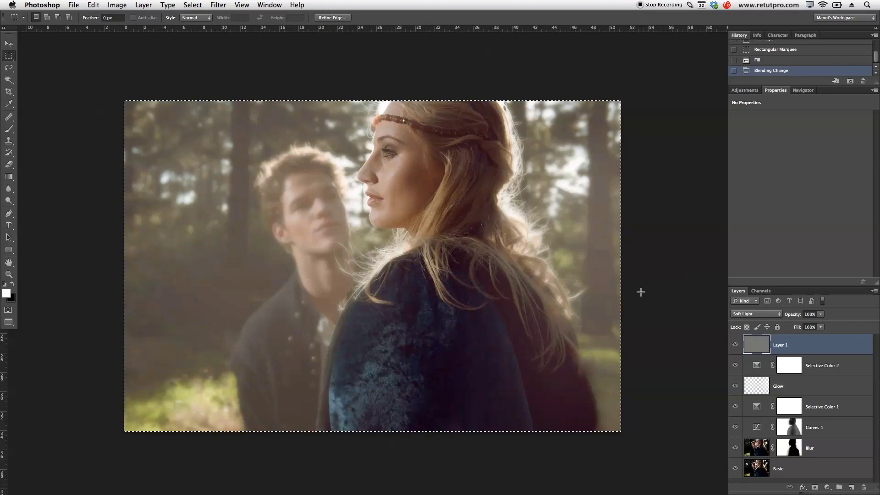
click(531, 212)
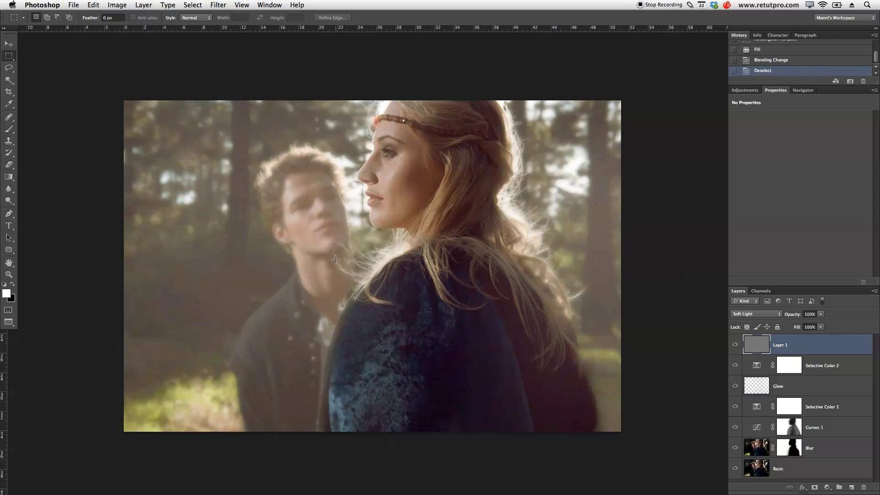
- Switch to the Brush tool, shrink the brush considerably and set its opacity to 7% for dodging and burning
key(b)
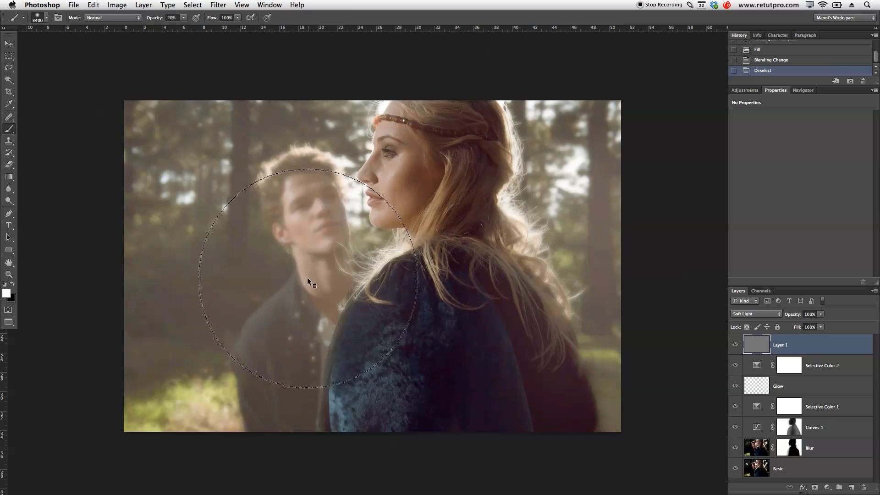
mouse_move(302, 268)
mouse_down()
mouse_move(318, 268)
mouse_move(223, 281)
mouse_up()
drag(250, 196, 260, 382)
mouse_move(286, 175)
mouse_down()
mouse_move(287, 141)
mouse_move(230, 154)
mouse_up()
key(bracketleft)
key(bracketleft)
key(bracketleft)
key(bracketleft)
key(bracketleft)
key(bracketleft)
key(bracketright)
key(bracketright)
drag(156, 19, 149, 21)
key(Return)
- Make black the foreground colour and burn the shadows on the woman's face with a small brush on the gray layer
key(x)
key(bracketleft)
key(bracketleft)
key(bracketleft)
mouse_move(401, 141)
mouse_down()
mouse_move(386, 140)
mouse_move(397, 143)
mouse_move(394, 153)
mouse_up()
key(bracketright)
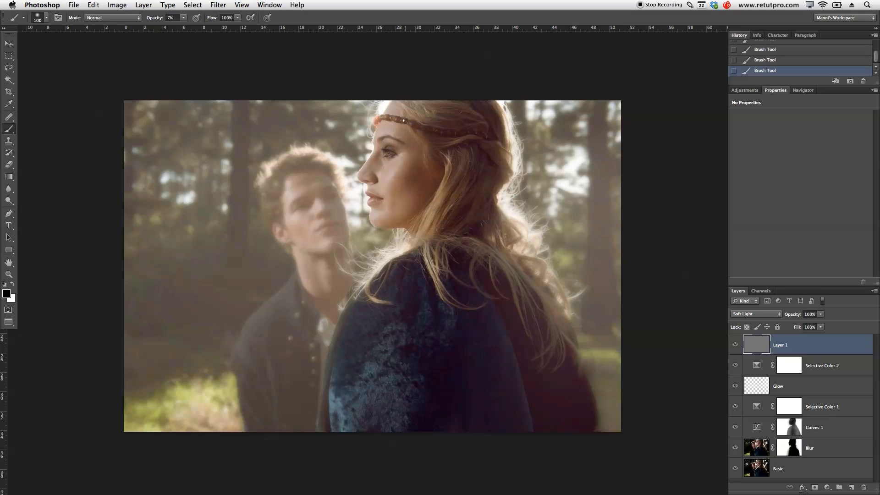
key(bracketright)
key(bracketright)
key(bracketright)
- Burn the shadows in the woman's hair with black on the gray layer, varying the brush size around 200 px
key(bracketleft)
key(bracketleft)
key(bracketleft)
key(bracketleft)
key(bracketleft)
key(bracketleft)
key(bracketleft)
key(bracketleft)
key(bracketright)
key(bracketright)
key(bracketright)
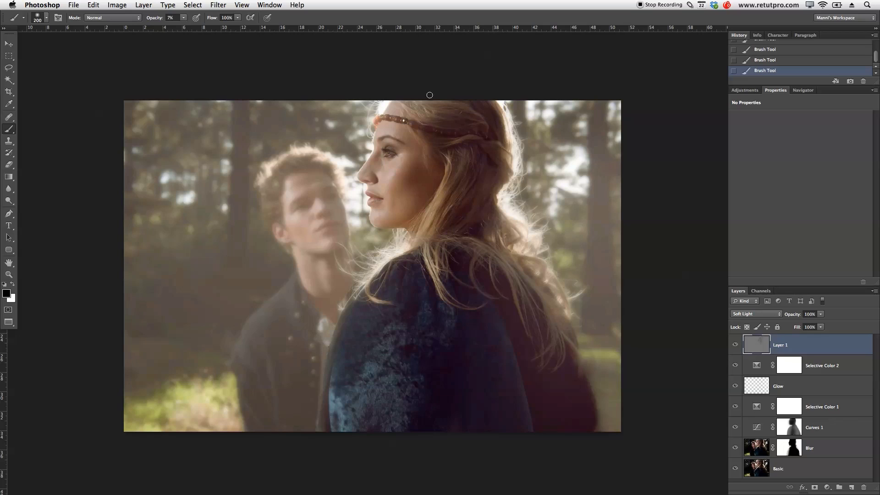
key(bracketright)
key(bracketright)
key(bracketright)
key(bracketright)
key(bracketright)
key(bracketright)
key(bracketright)
- Make white the foreground colour and dodge the woman's hair strands with the brush at 150 px and up to 700 px
key(x)
key(bracketleft)
key(bracketleft)
key(bracketleft)
key(bracketleft)
key(bracketright)
key(bracketright)
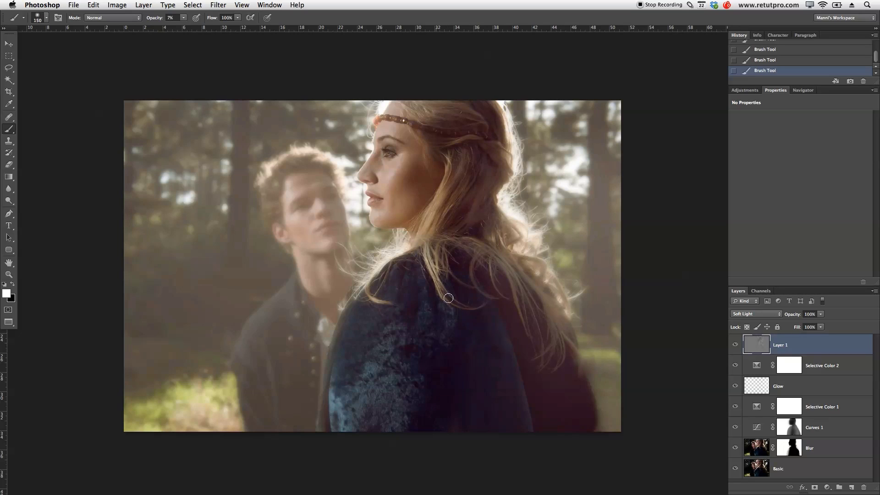
key(bracketright)
key(bracketright)
key(bracketright)
key(bracketright)
key(bracketright)
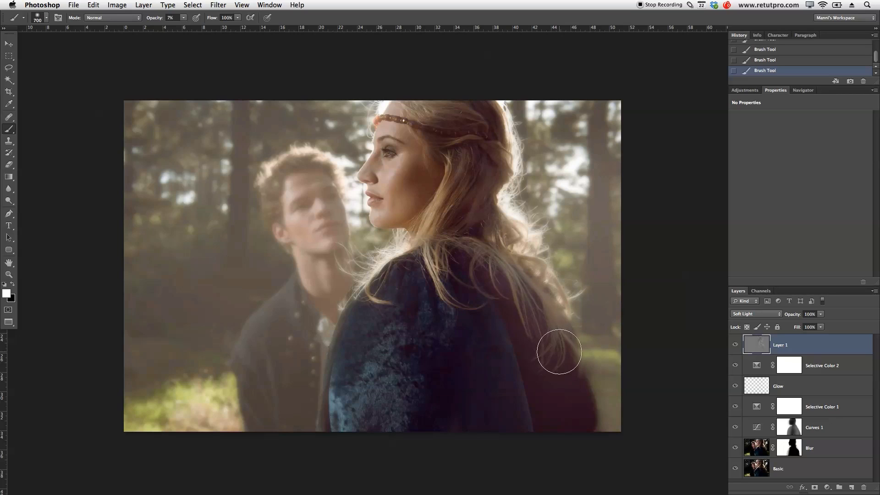
- Enlarge the brush to 2200 px and then 2600 px, and dodge the forest light areas with white on the gray layer
key(bracketright)
key(bracketright)
key(bracketright)
key(bracketright)
key(bracketright)
key(bracketright)
key(bracketright)
key(bracketright)
key(bracketright)
key(bracketright)
key(bracketright)
key(bracketright)
key(bracketright)
key(bracketright)
key(bracketright)
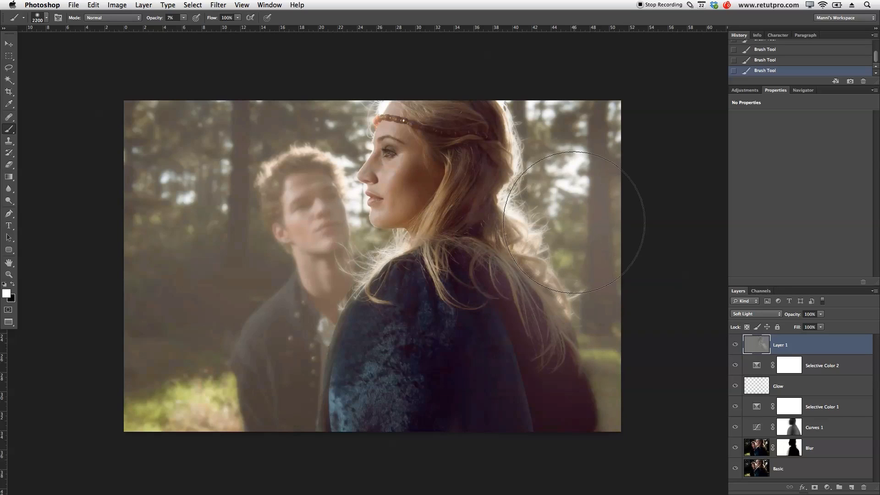
key(bracketright)
key(bracketright)
key(bracketright)
key(bracketright)
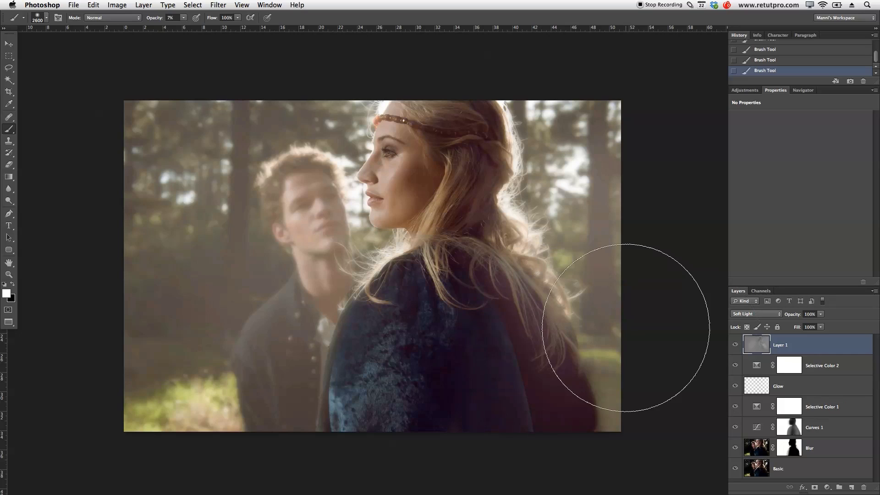
- Group all layers from the gray Soft Light layer down to Blur and name the group Effect
key(v)
drag(783, 286, 780, 179)
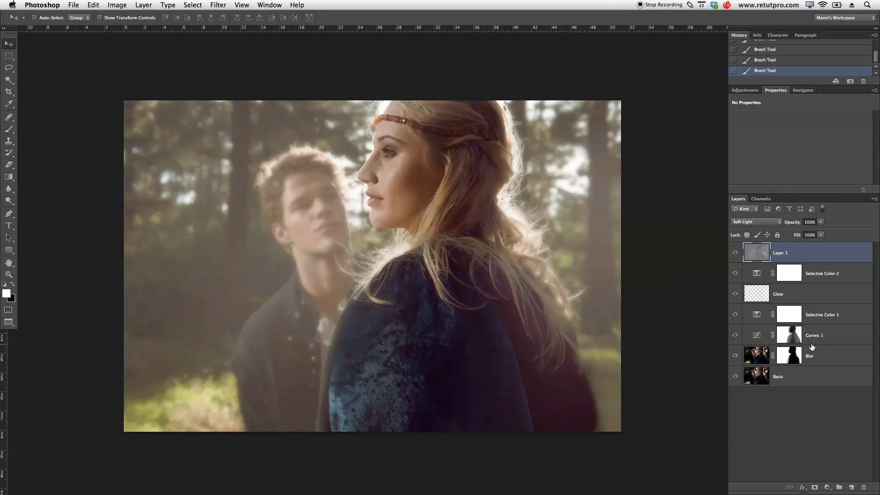
shift+click(834, 356)
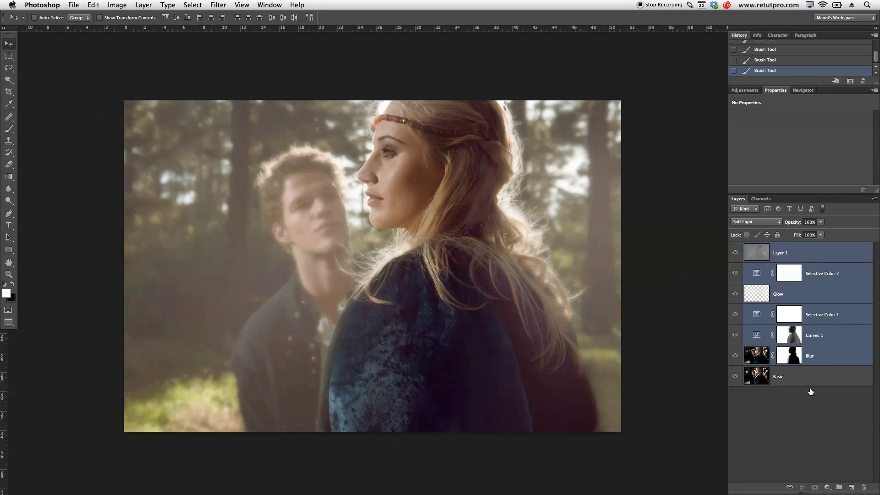
key(super+g)
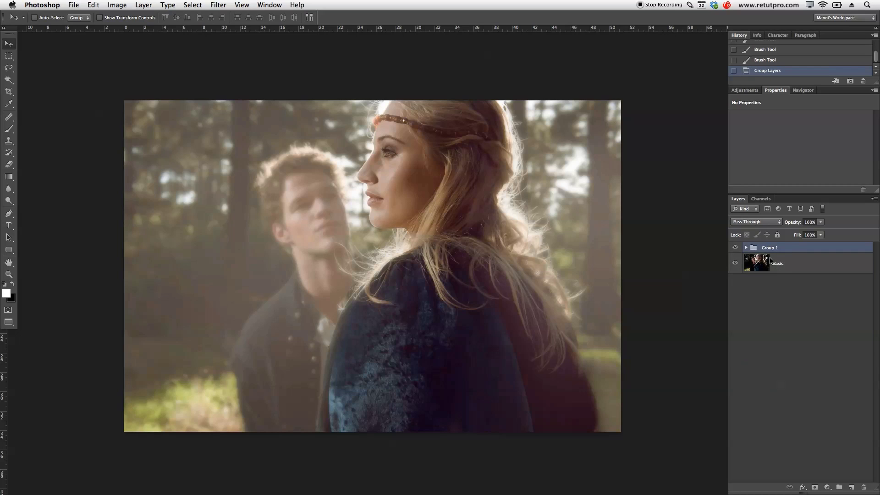
double_click(770, 248)
text(Effect)
key(Return)
- Compare the image with the Effect group hidden and shown, and lower the group's opacity to 90%
click(735, 248)
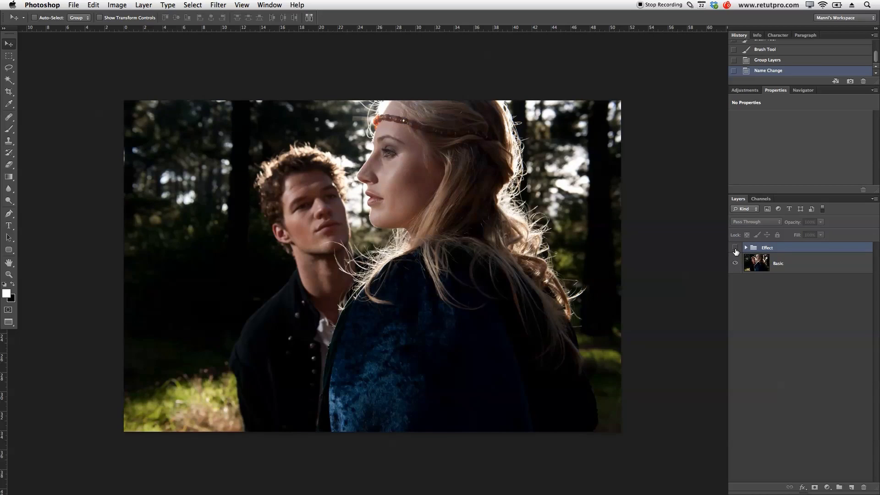
click(735, 248)
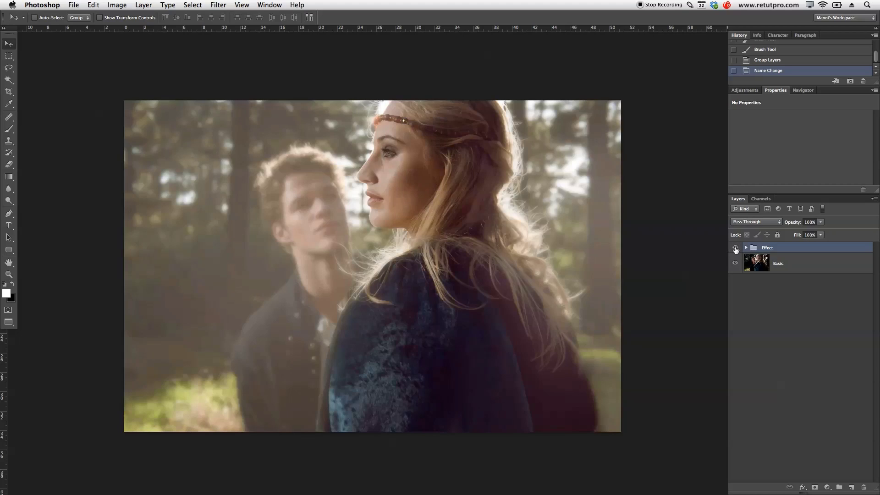
click(735, 248)
click(735, 248)
drag(793, 224, 791, 224)
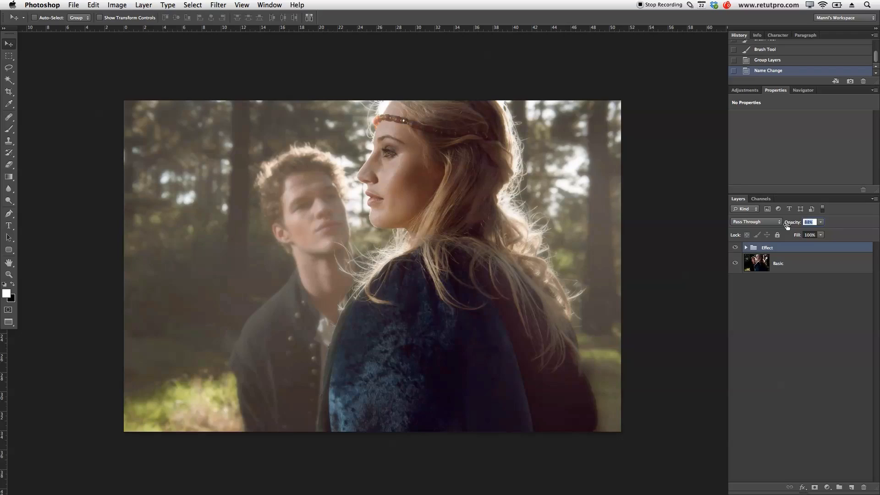
drag(788, 226, 789, 227)
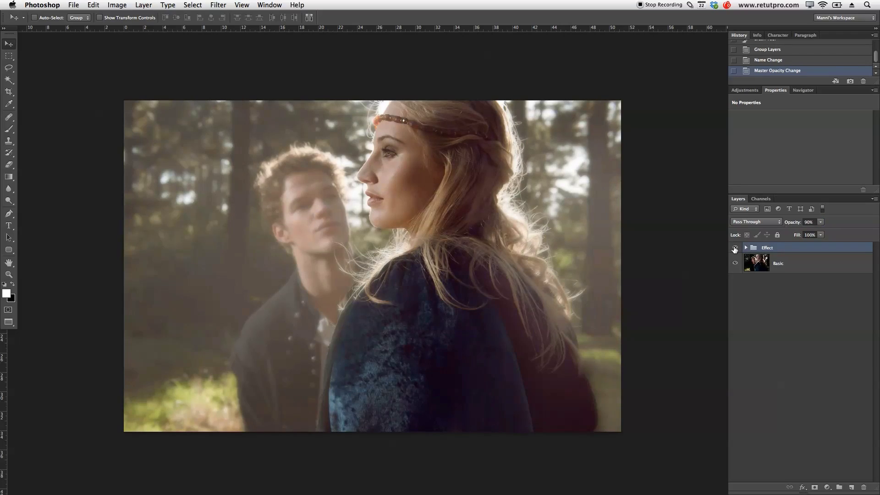